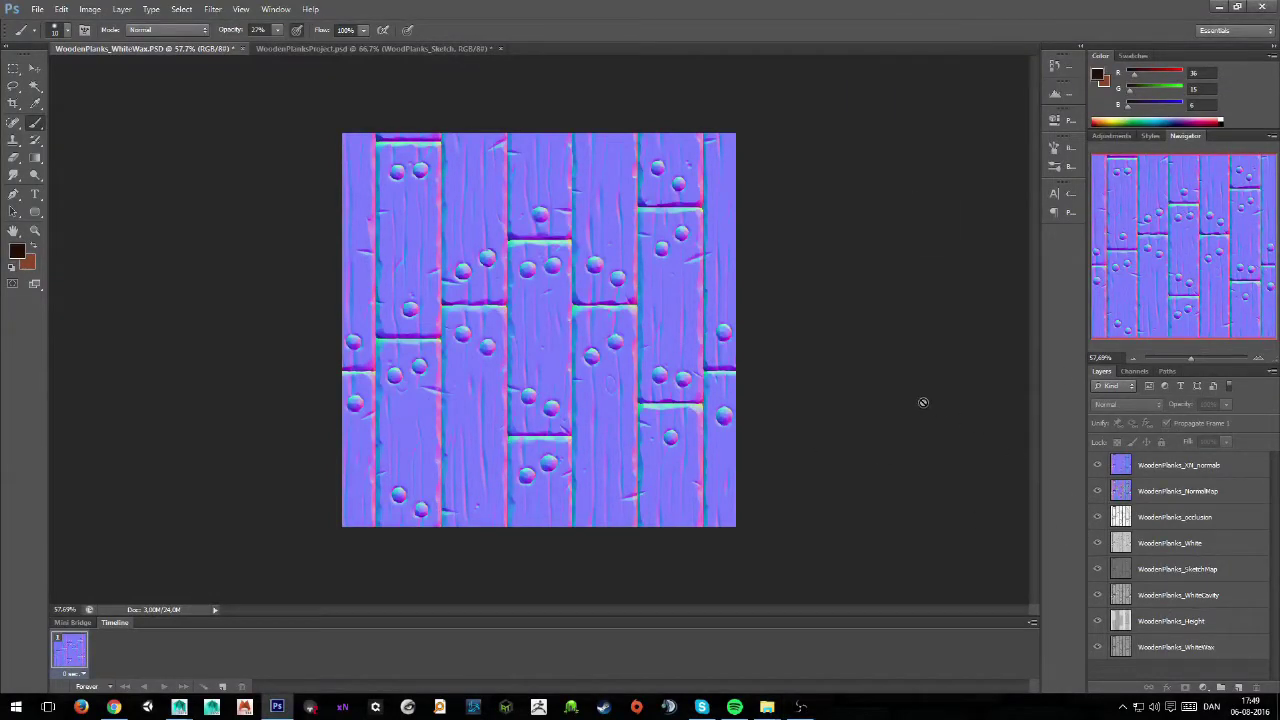
# - Hide every map but WhiteWax, then re-show Height, WhiteCavity, SketchMap and White one by one
pyautogui.moveTo(1097, 621); pyautogui.dragTo(1098, 466)
pyautogui.click(1168, 655)
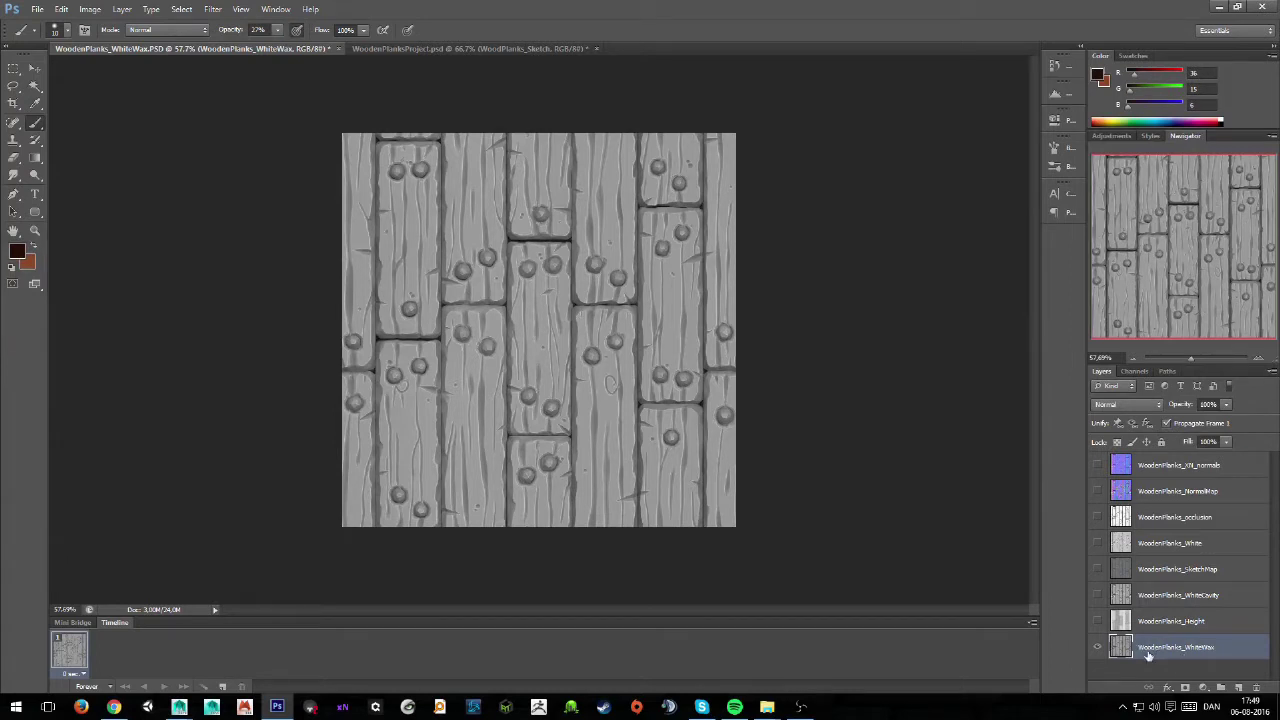
pyautogui.click(1098, 621)
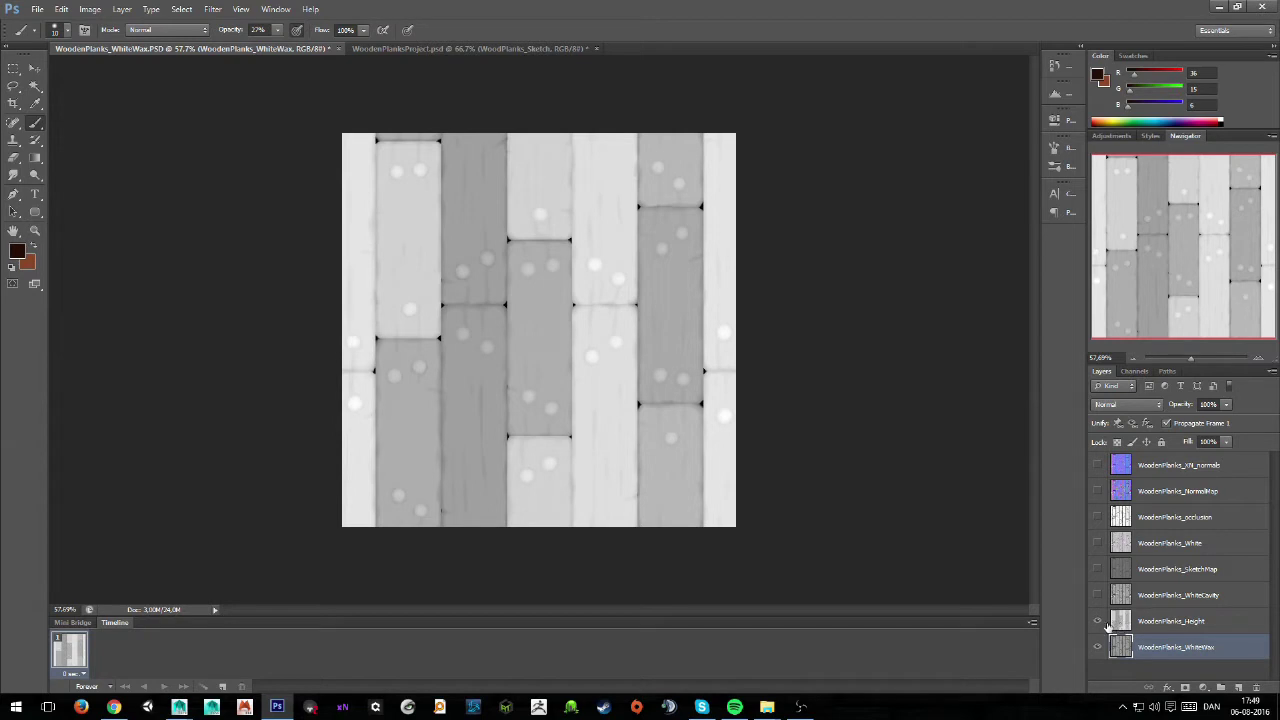
pyautogui.click(1097, 596)
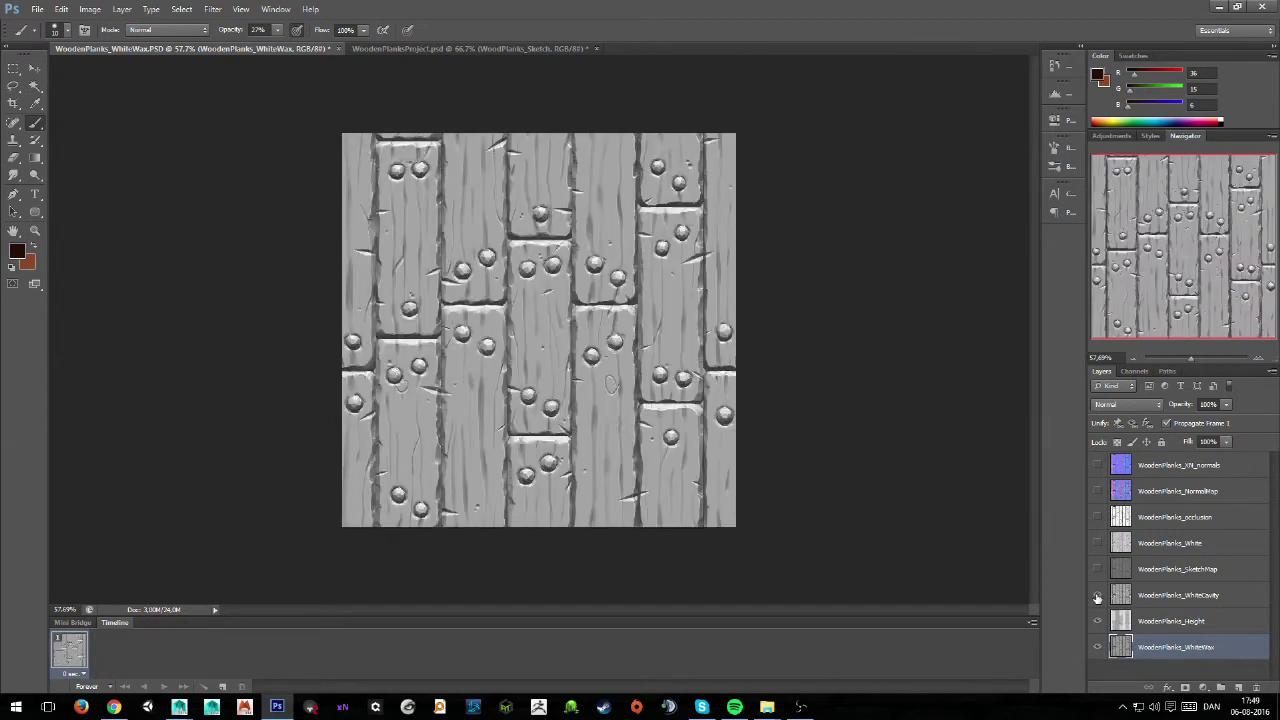
pyautogui.click(1097, 569)
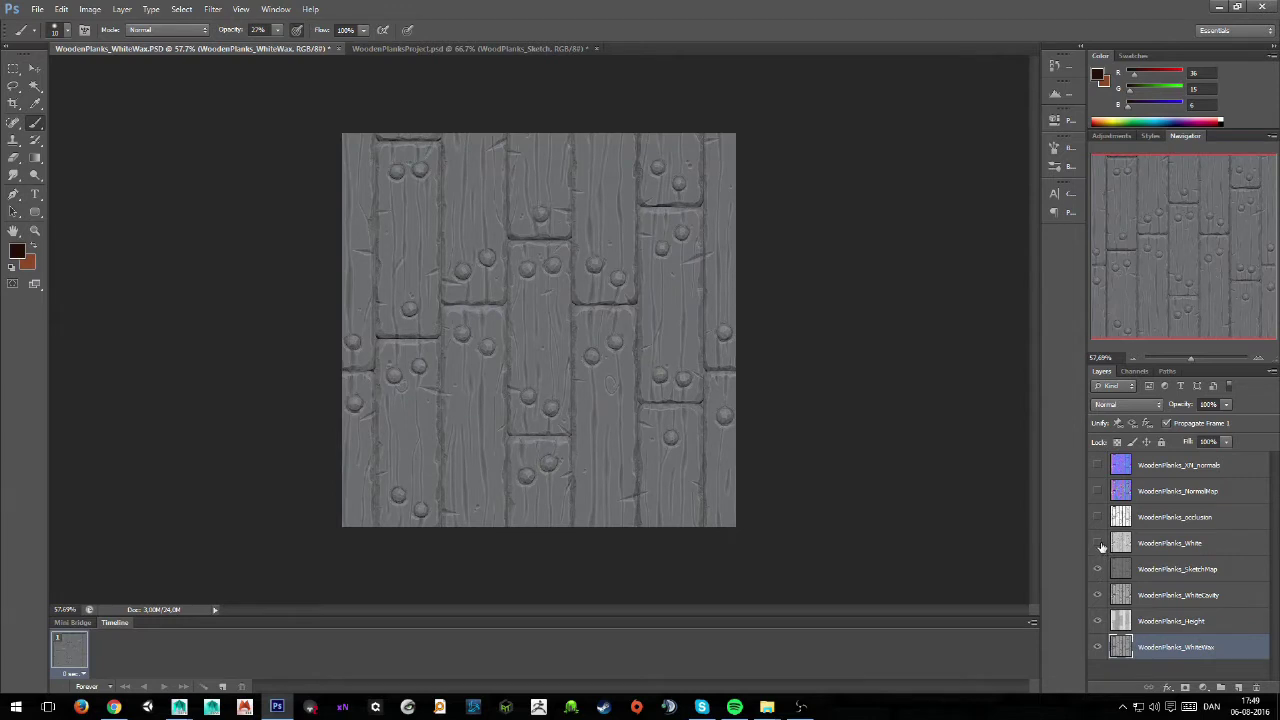
pyautogui.click(1098, 543)
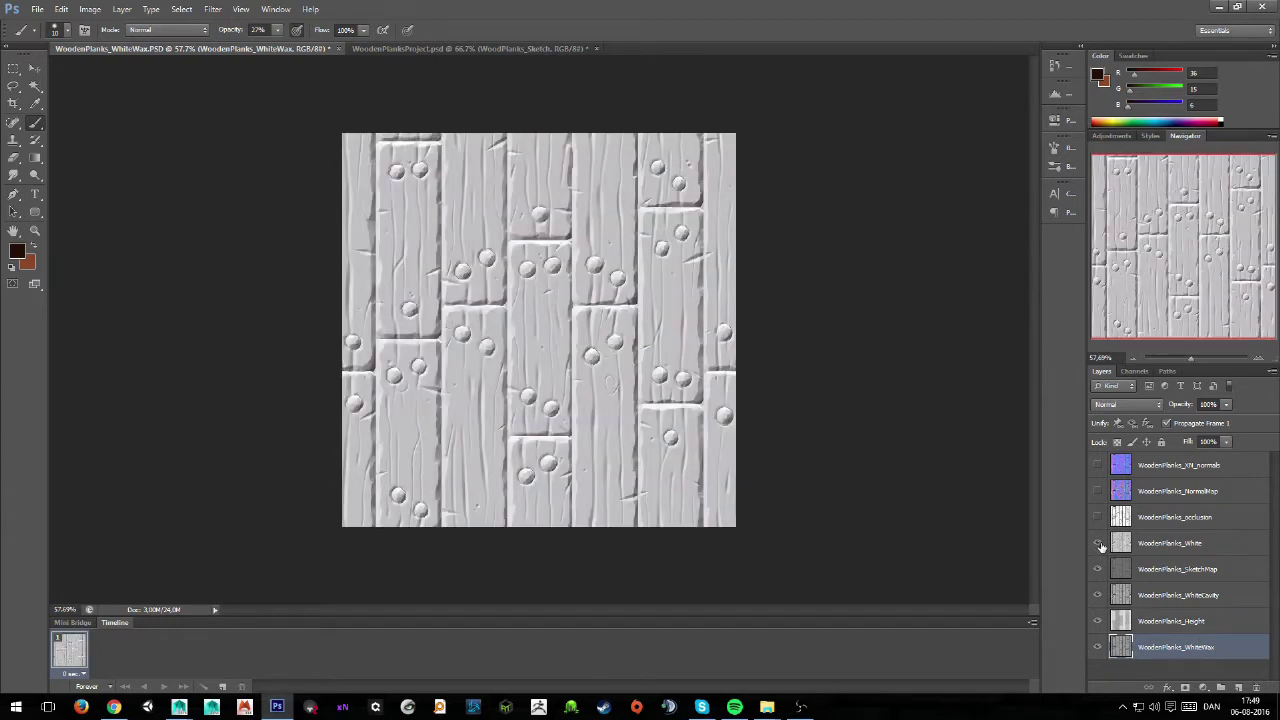
# - Show the occlusion, NormalMap and XN_normals layers, compare the normals, then isolate WhiteWax again
pyautogui.click(1098, 517)
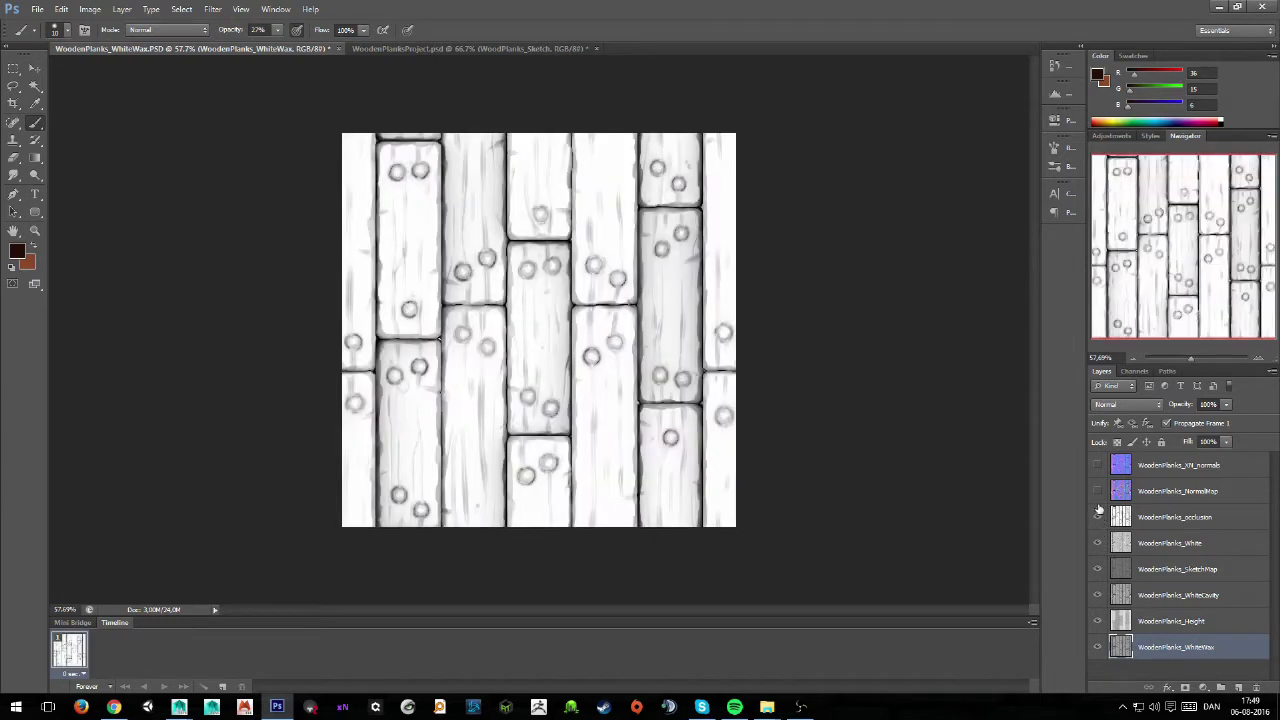
pyautogui.click(1098, 491)
pyautogui.click(1098, 466)
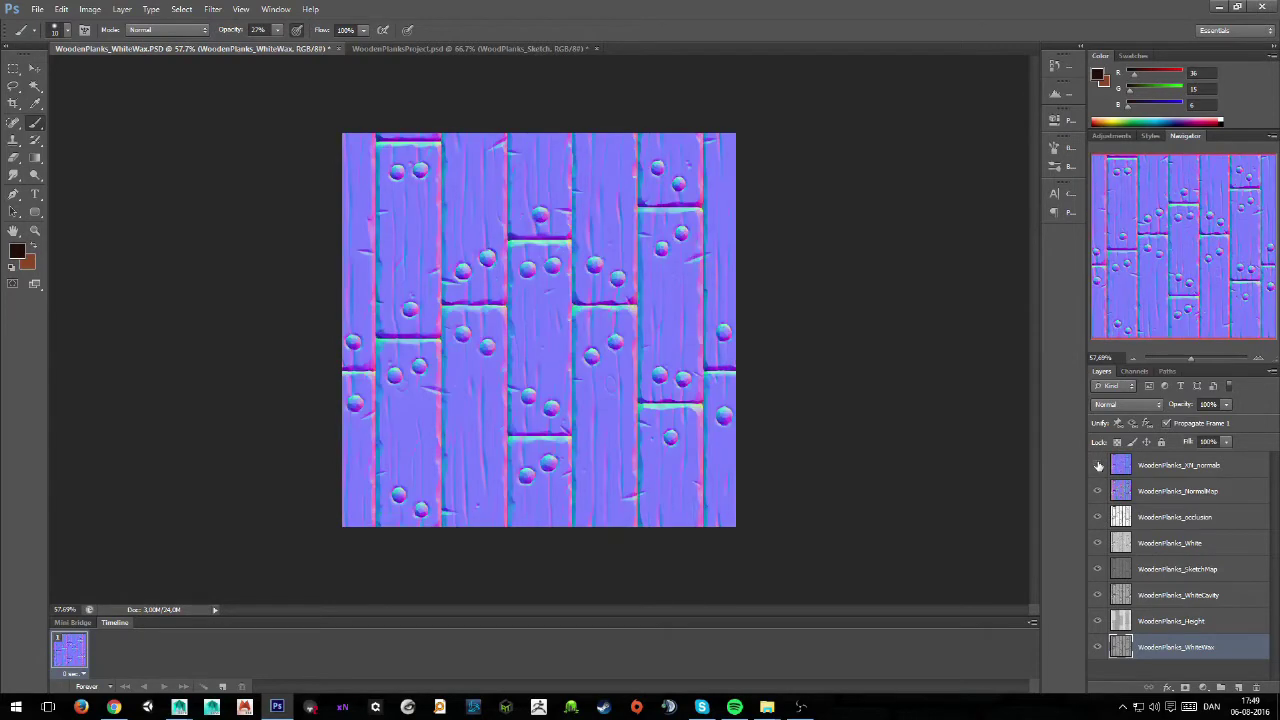
pyautogui.click(1098, 466)
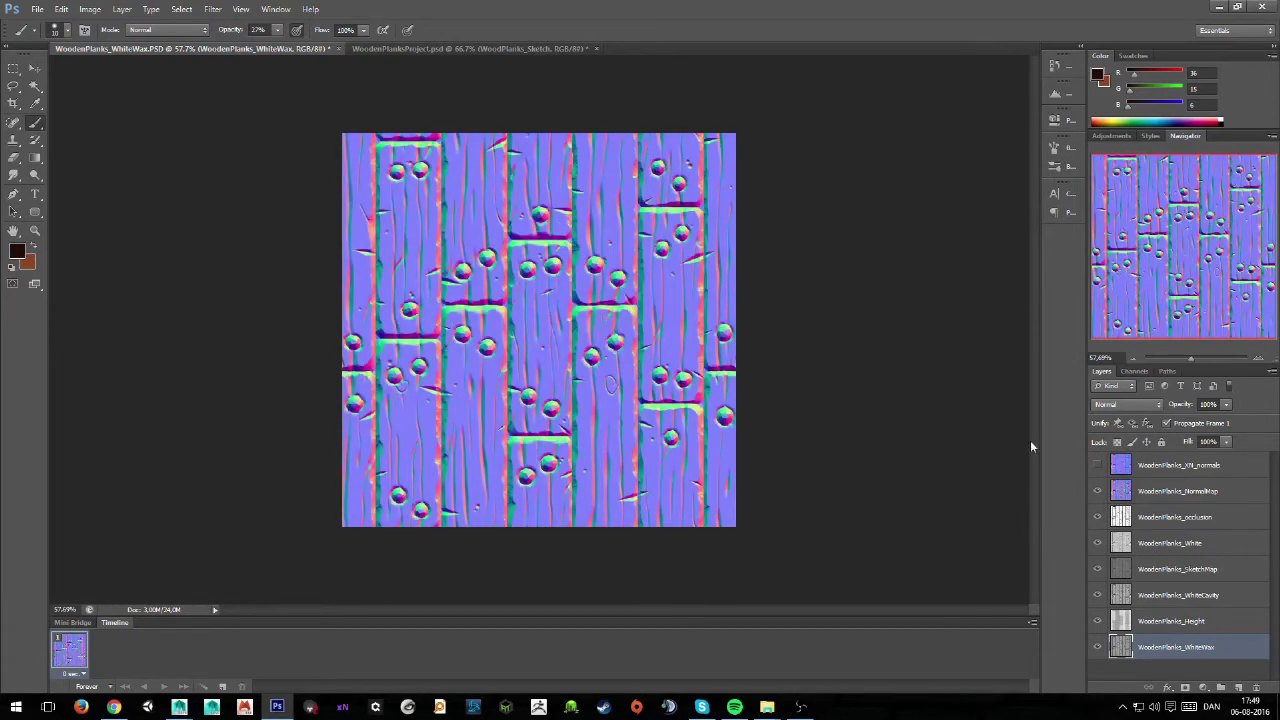
pyautogui.click(1096, 466)
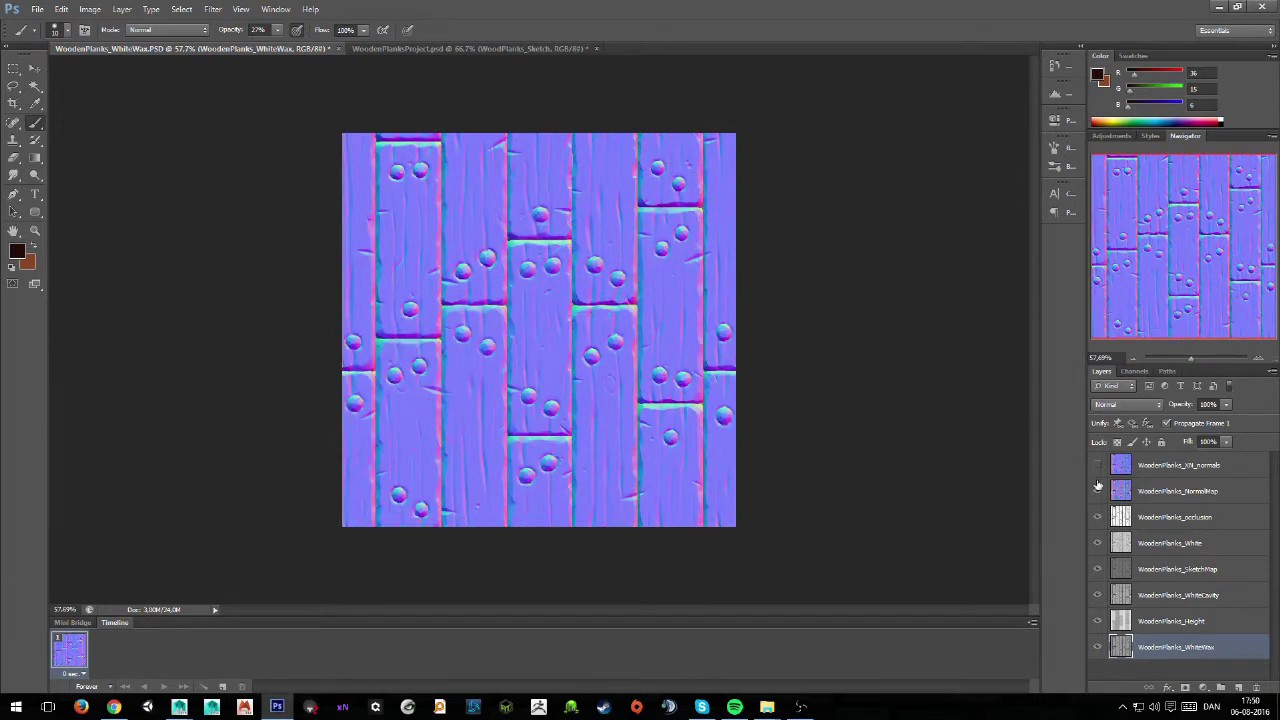
pyautogui.keyDown('alt'); pyautogui.click(1097, 647); pyautogui.keyUp('alt')
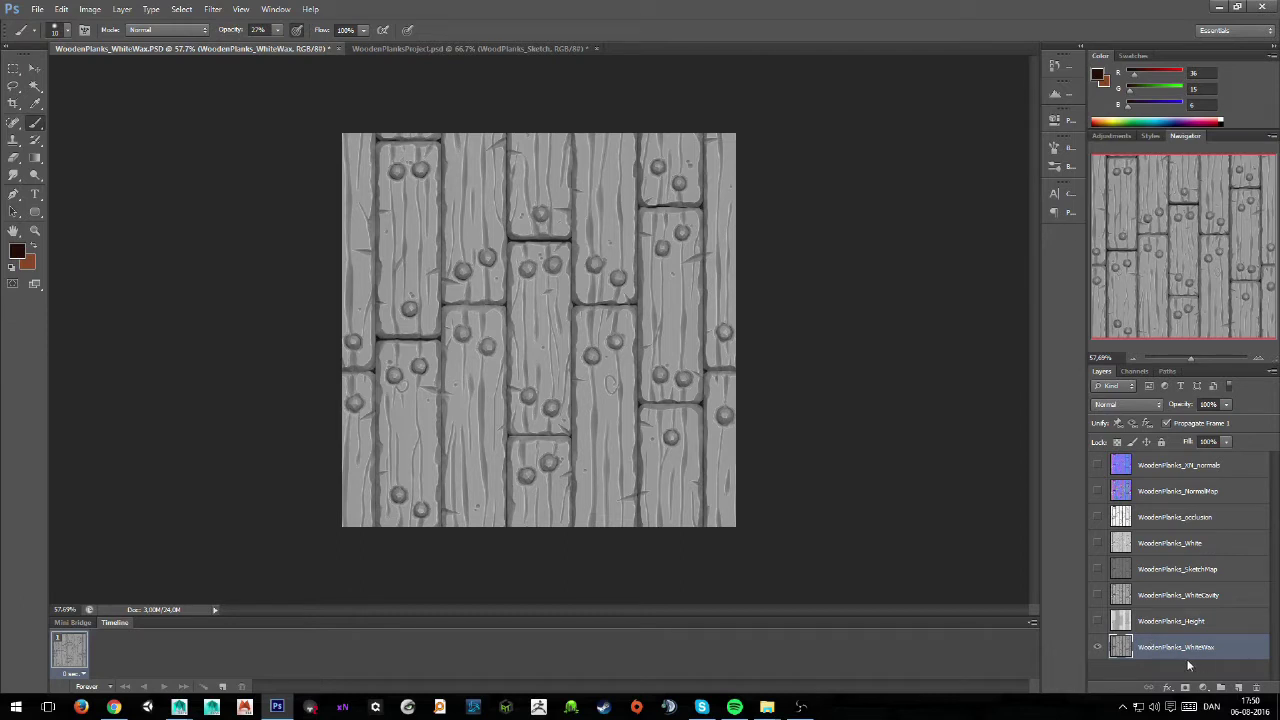
# - Add a new layer below WhiteWax and name it Background
pyautogui.click(1238, 688)
pyautogui.moveTo(1150, 647); pyautogui.dragTo(1158, 668)
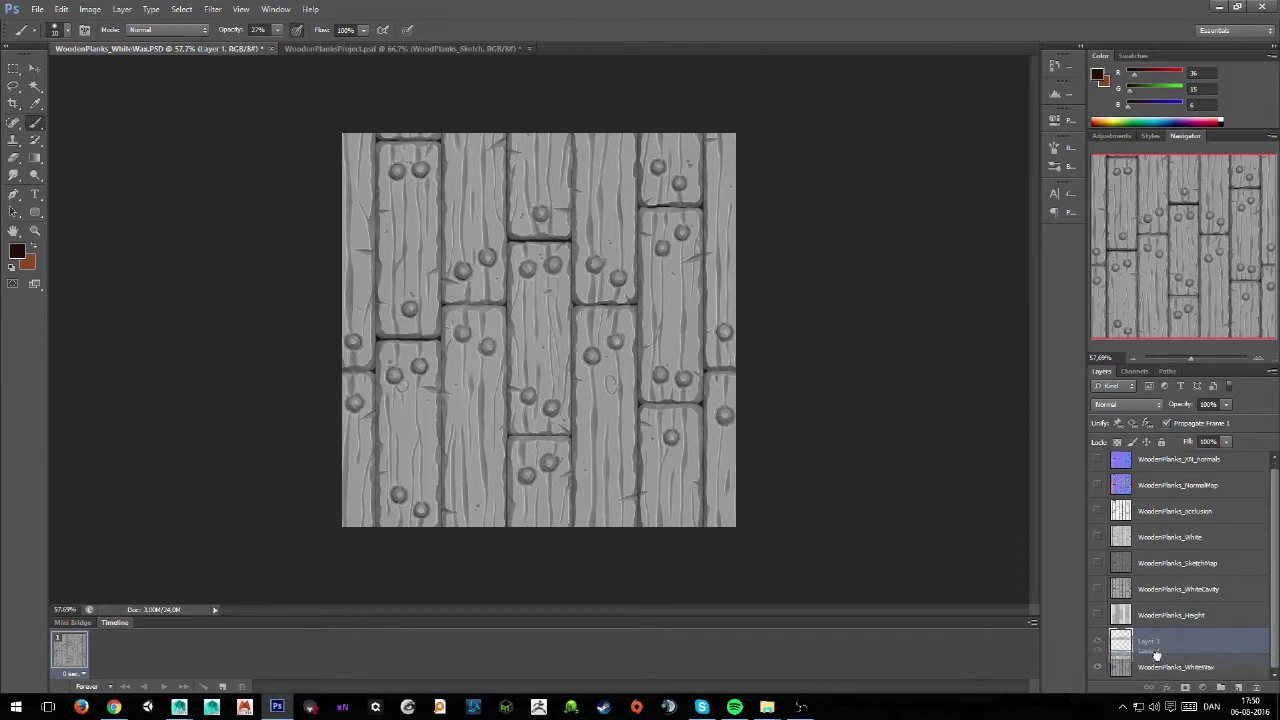
pyautogui.doubleClick(1150, 667)
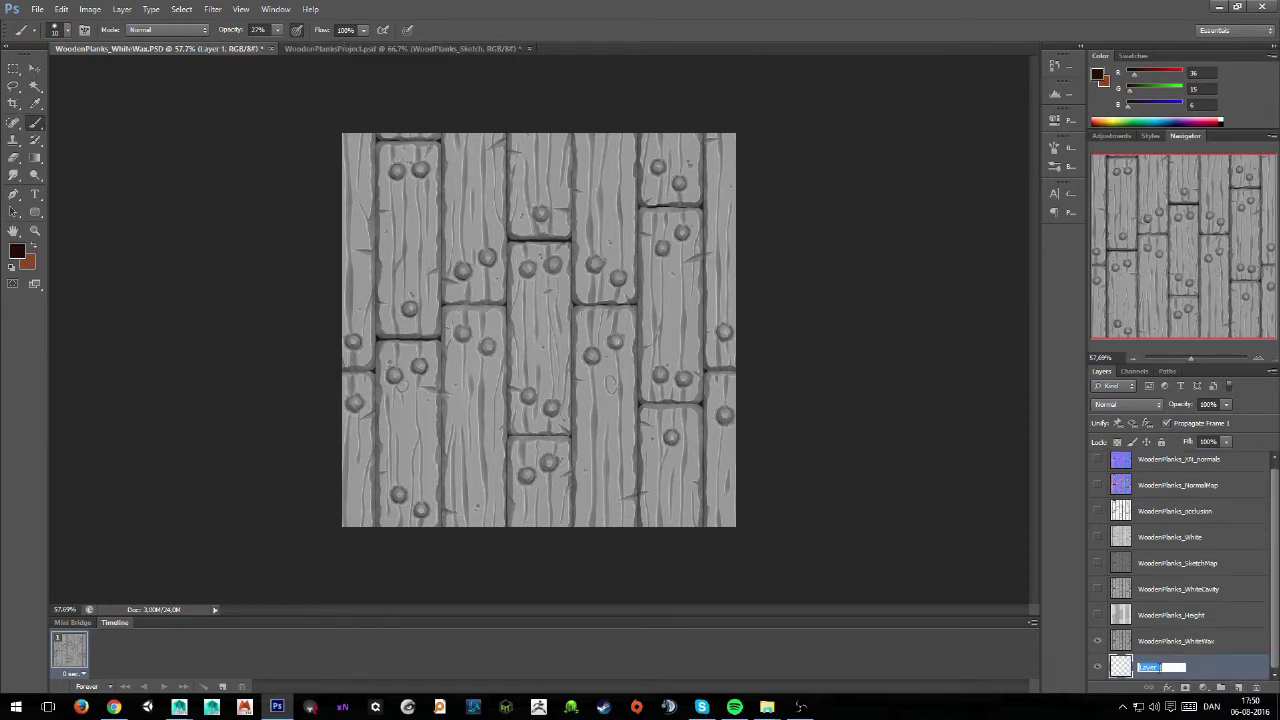
pyautogui.write('Background')
pyautogui.press('Return')
# - Fill the Background layer with the dark brown foreground colour, leaving WhiteWax selected
pyautogui.hotkey('alt', 'BackSpace')
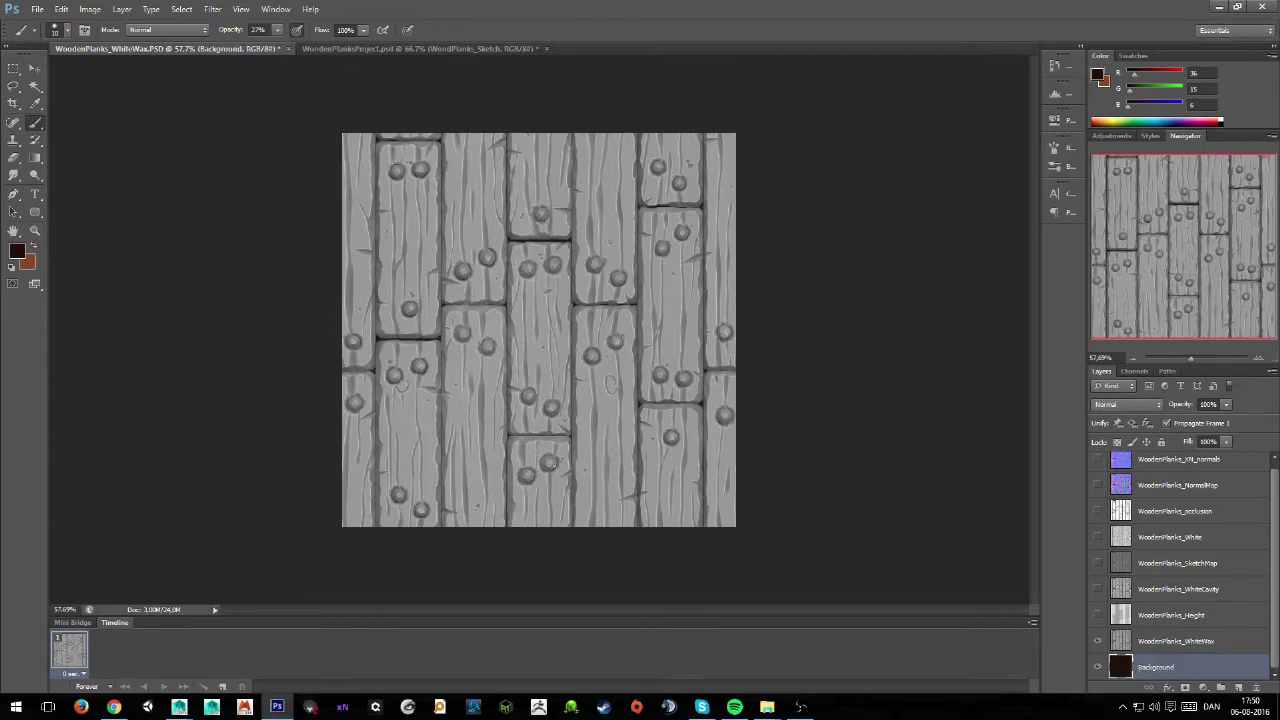
pyautogui.click(18, 254)
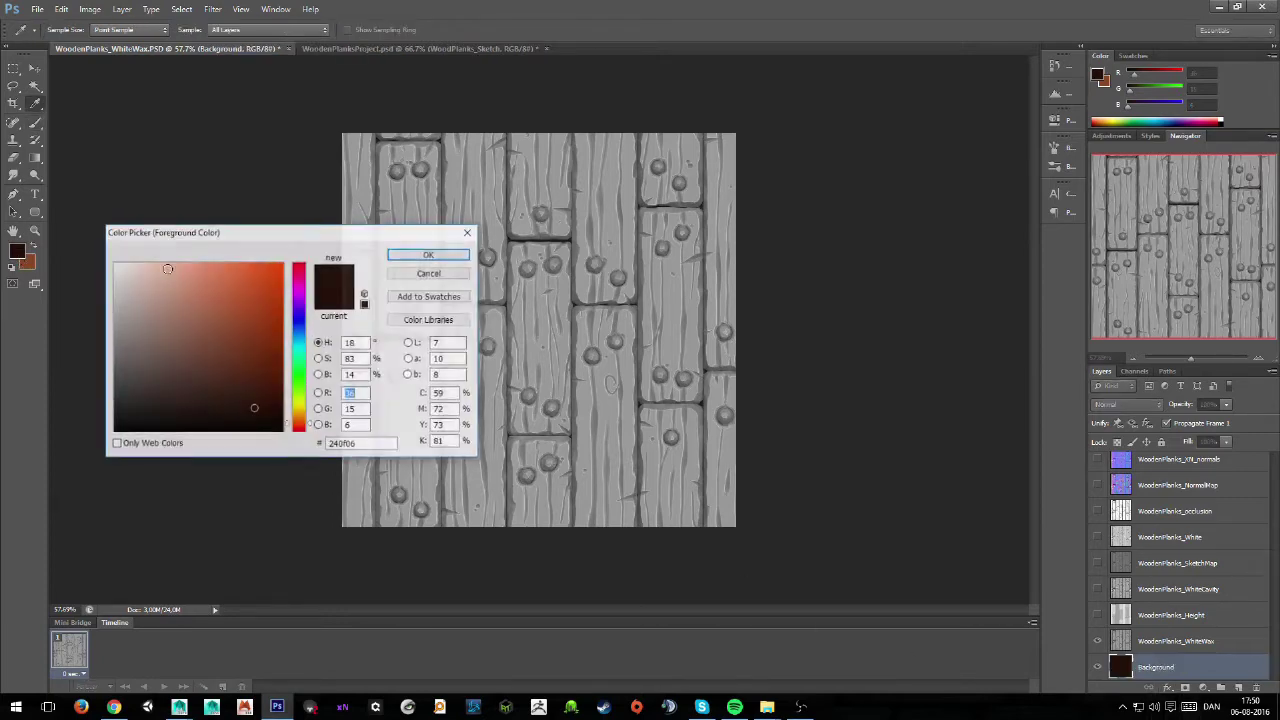
pyautogui.click(429, 254)
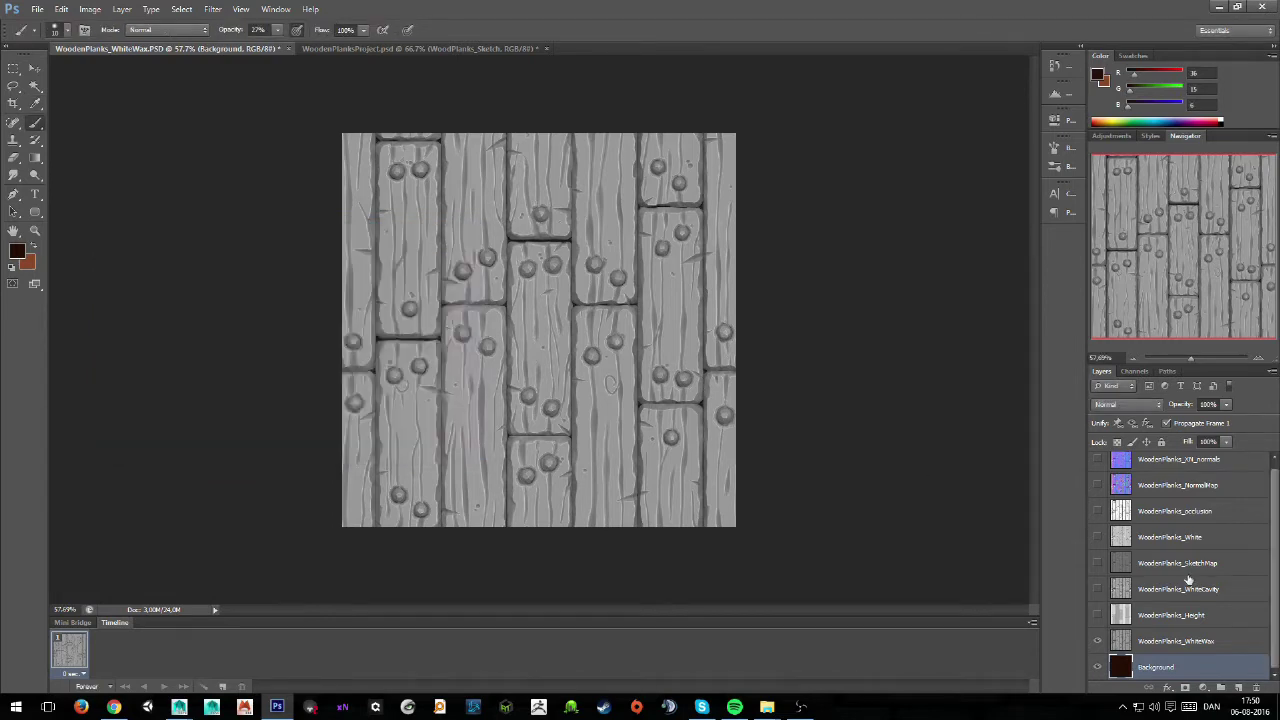
pyautogui.click(1163, 644)
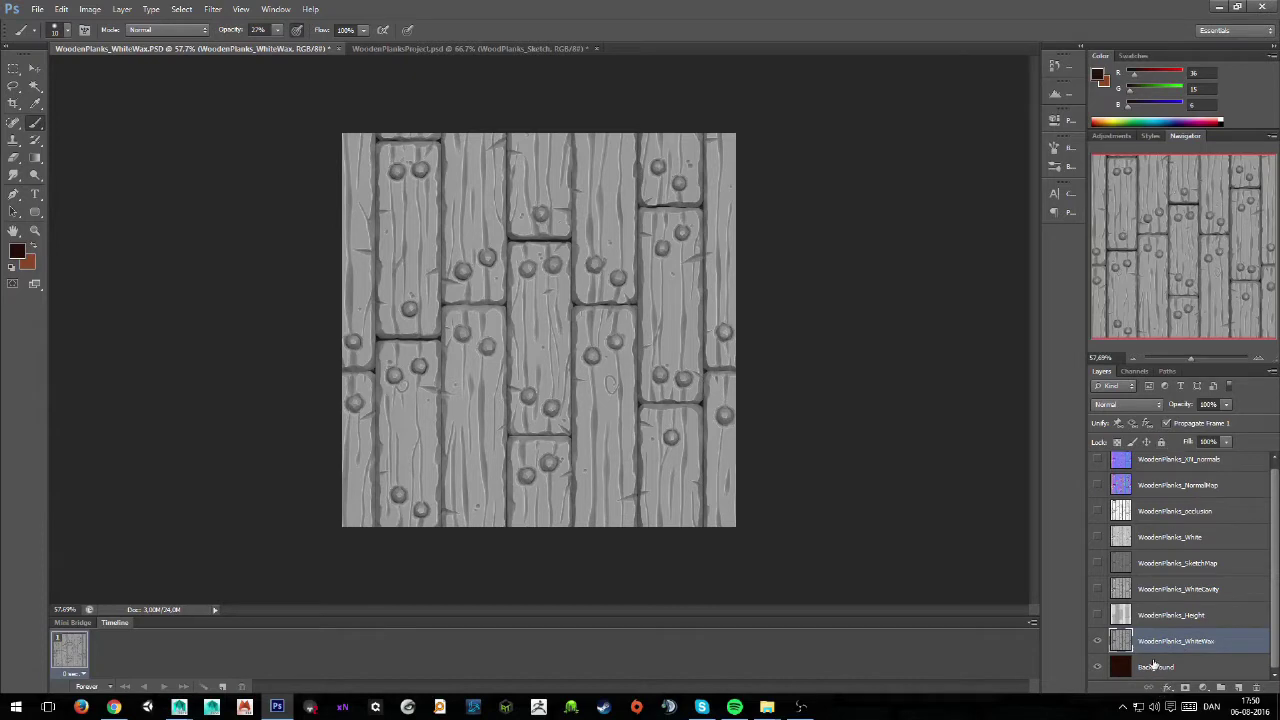
pyautogui.click(1155, 666)
pyautogui.click(1158, 645)
pyautogui.click(1152, 667)
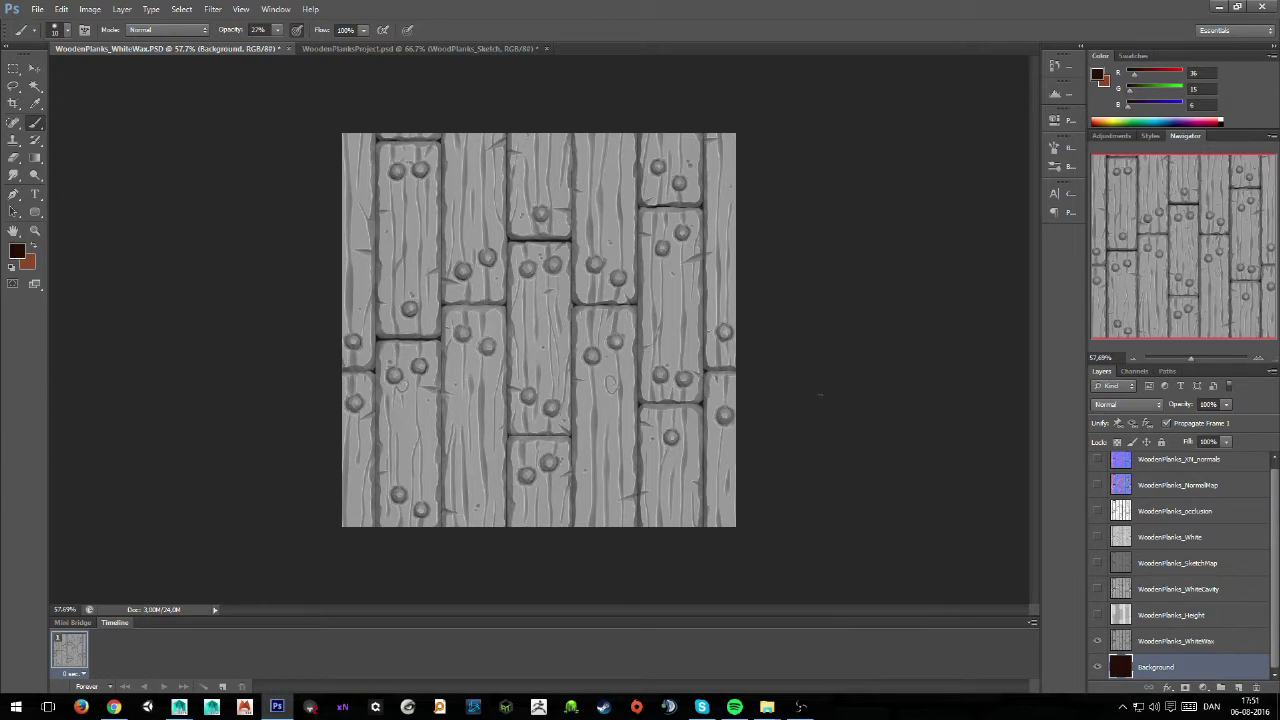
pyautogui.click(1161, 645)
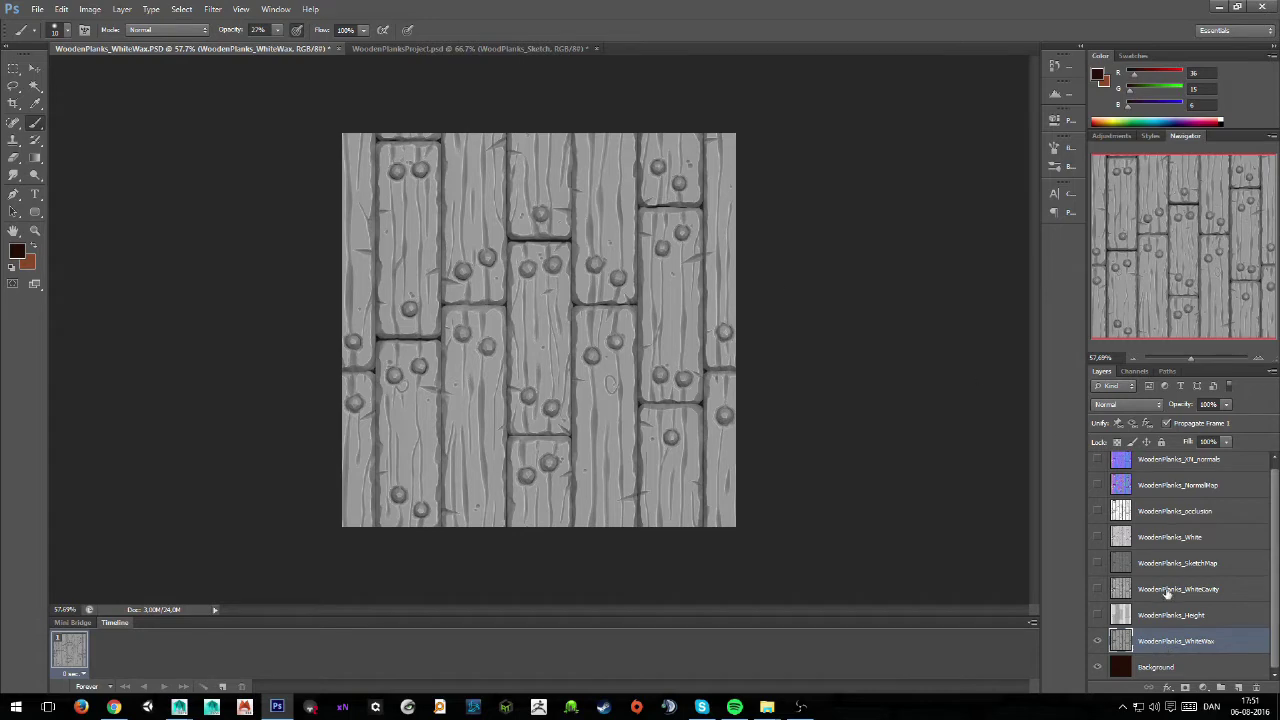
# - Make the Height layer visible and set it to Multiply at 75% opacity
pyautogui.click(1098, 616)
pyautogui.click(1152, 618)
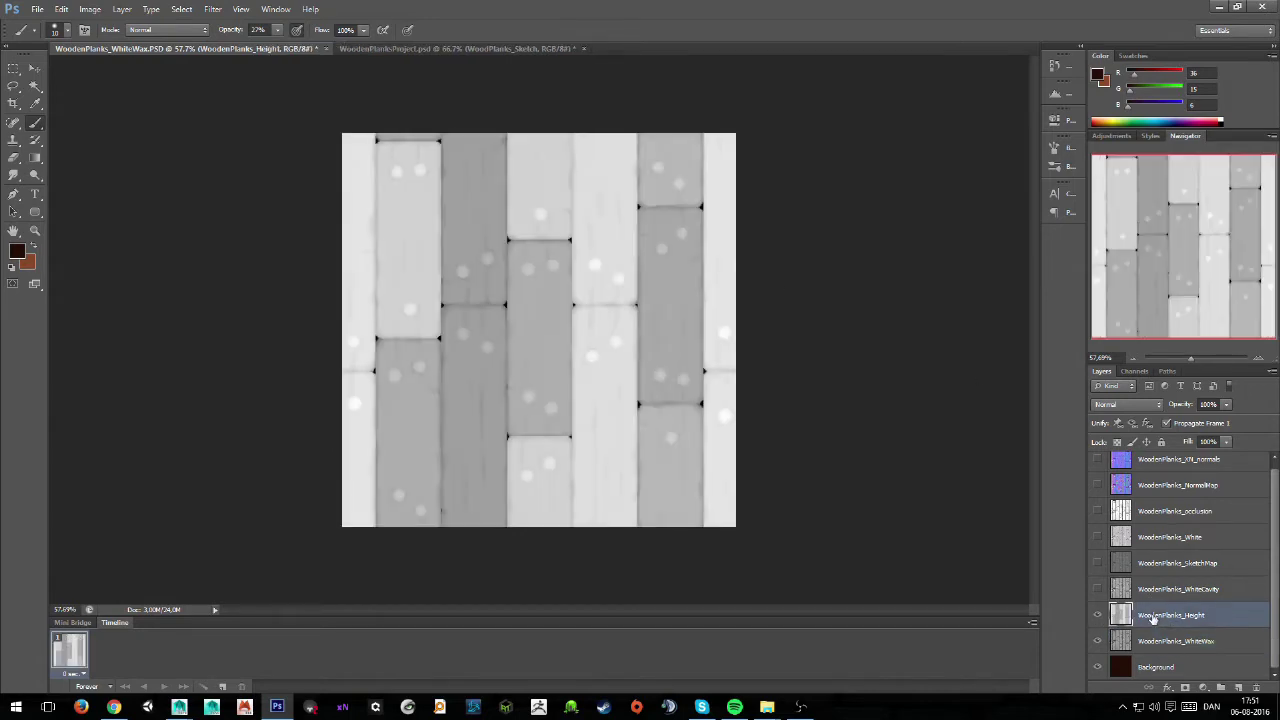
pyautogui.click(1121, 404)
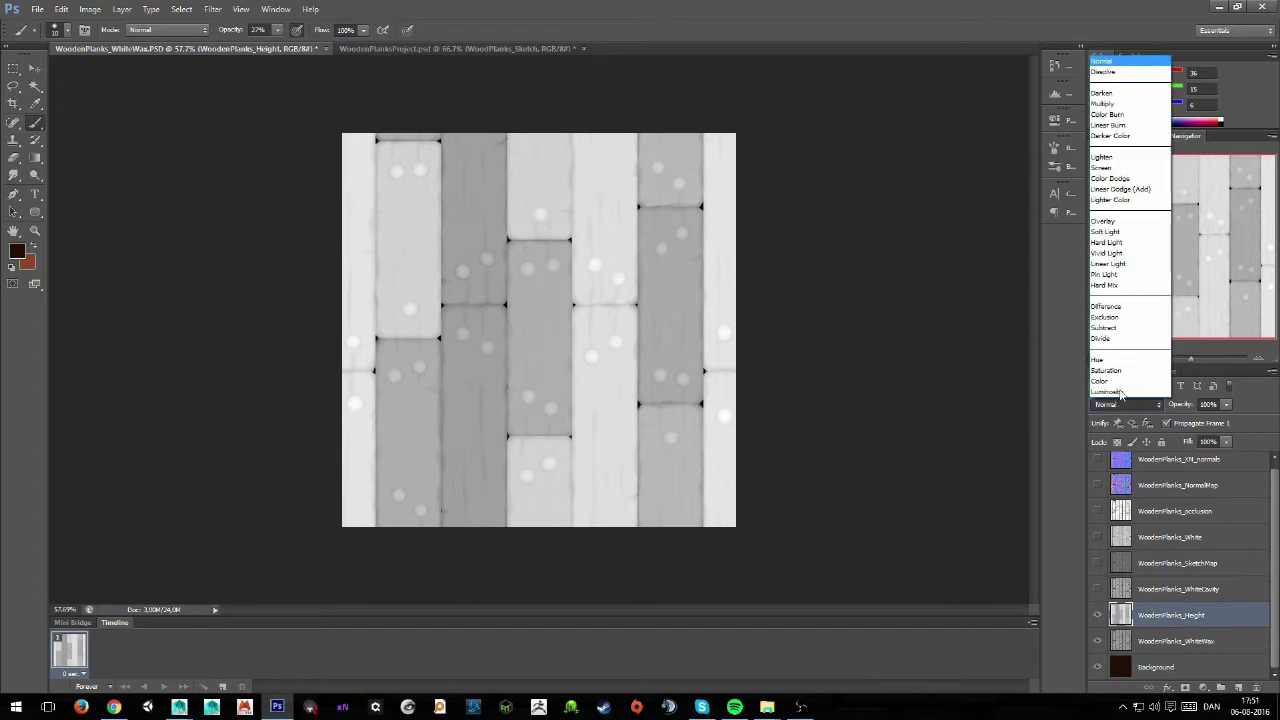
pyautogui.click(1109, 104)
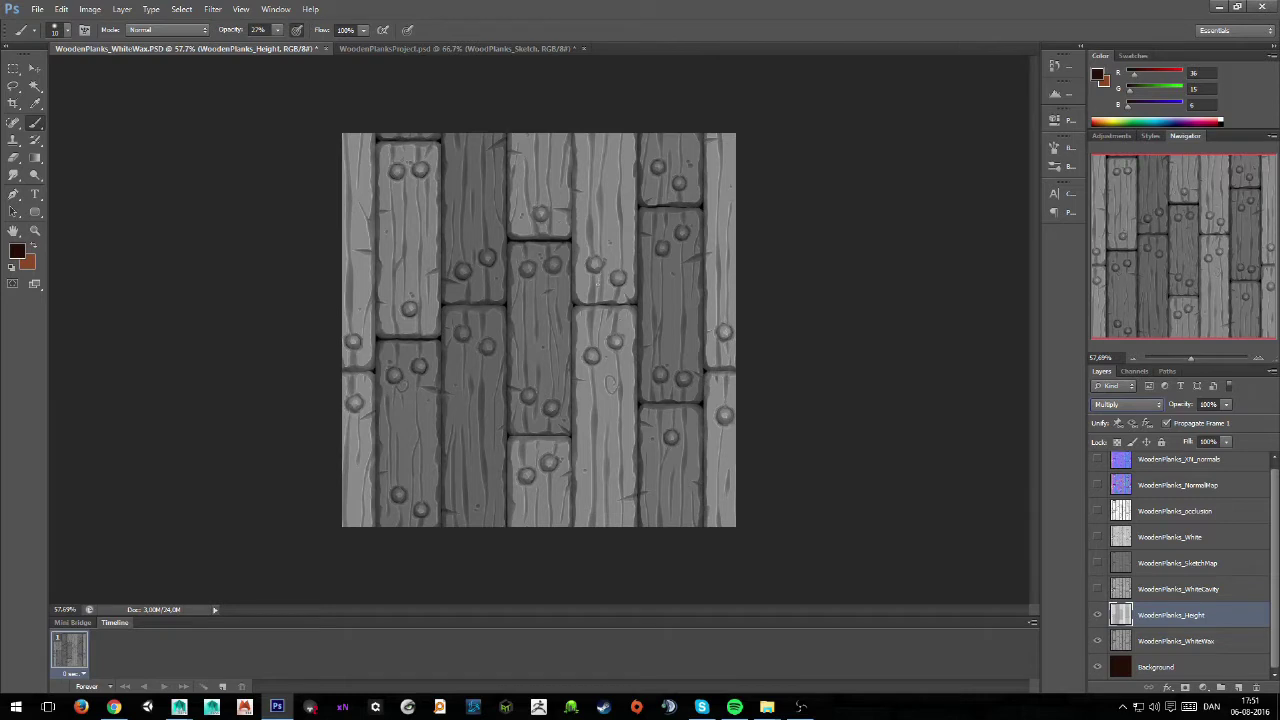
pyautogui.click(1208, 406)
pyautogui.write('0')
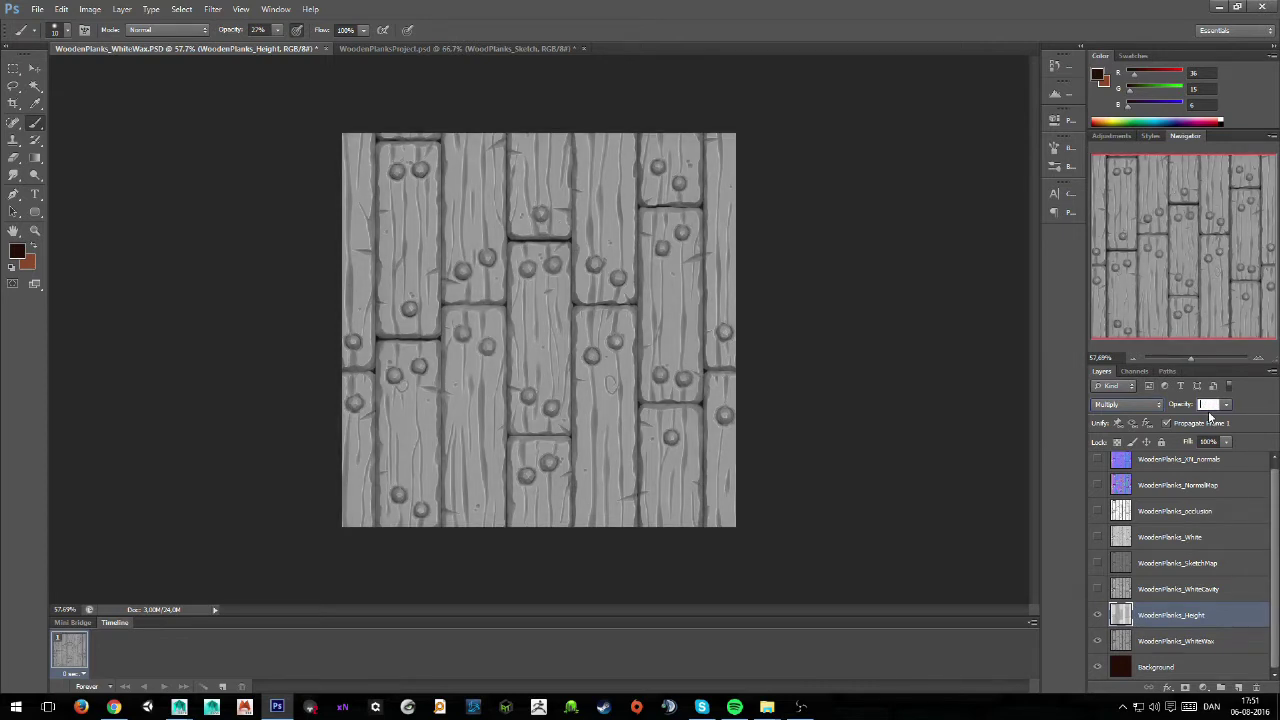
pyautogui.write('75')
pyautogui.press('Return')
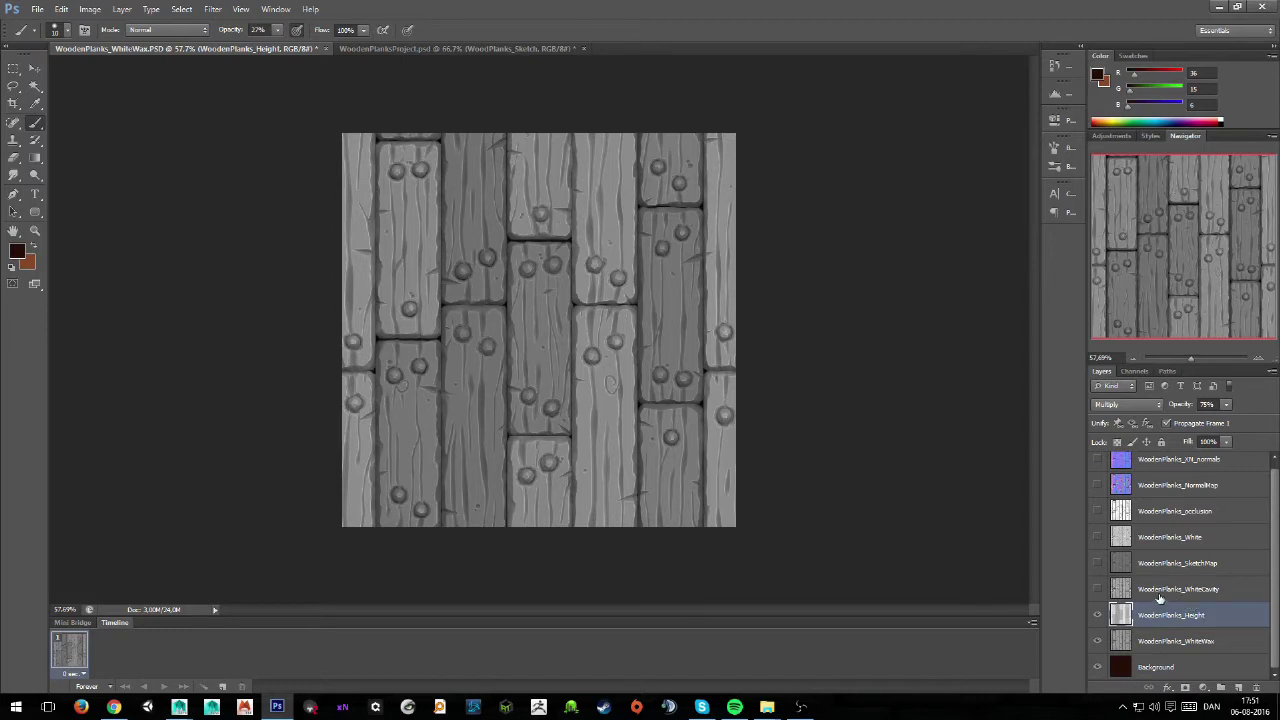
# - Glance at the WoodenPlanksProject document, then return to the wooden planks file
pyautogui.click(396, 48)
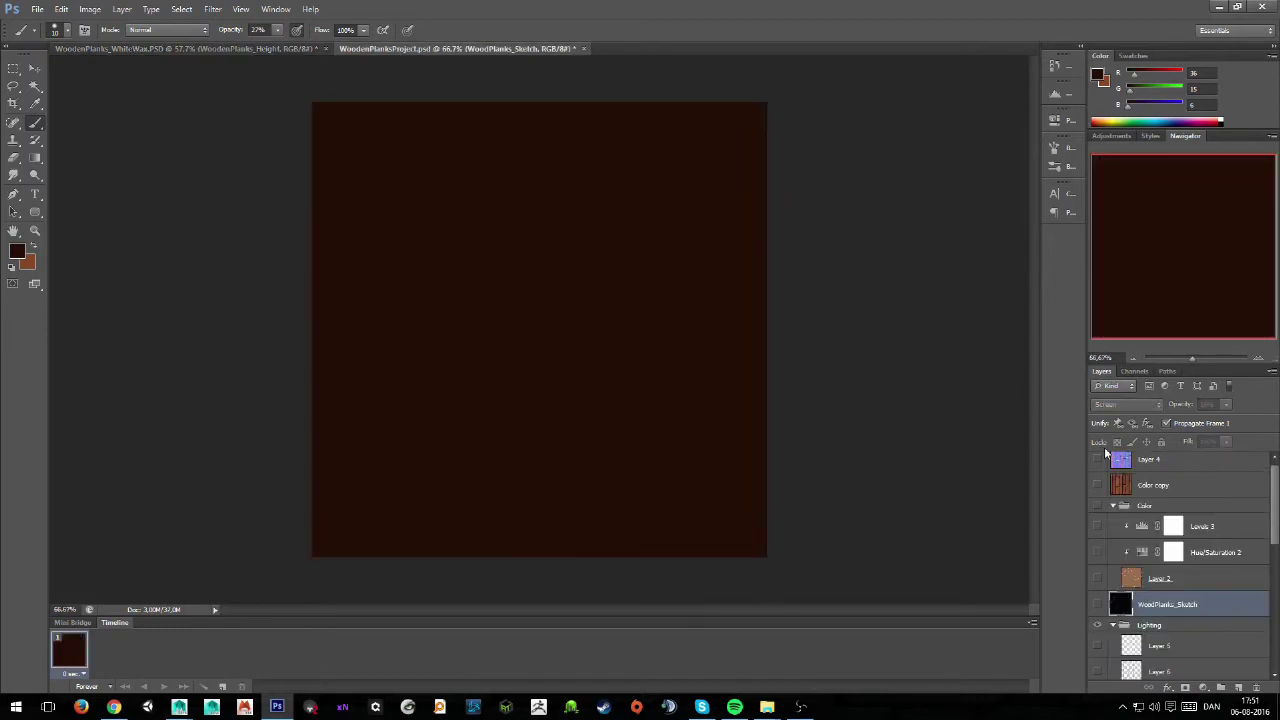
pyautogui.scroll(1, 1168, 630)
pyautogui.scroll(-2, 1168, 640)
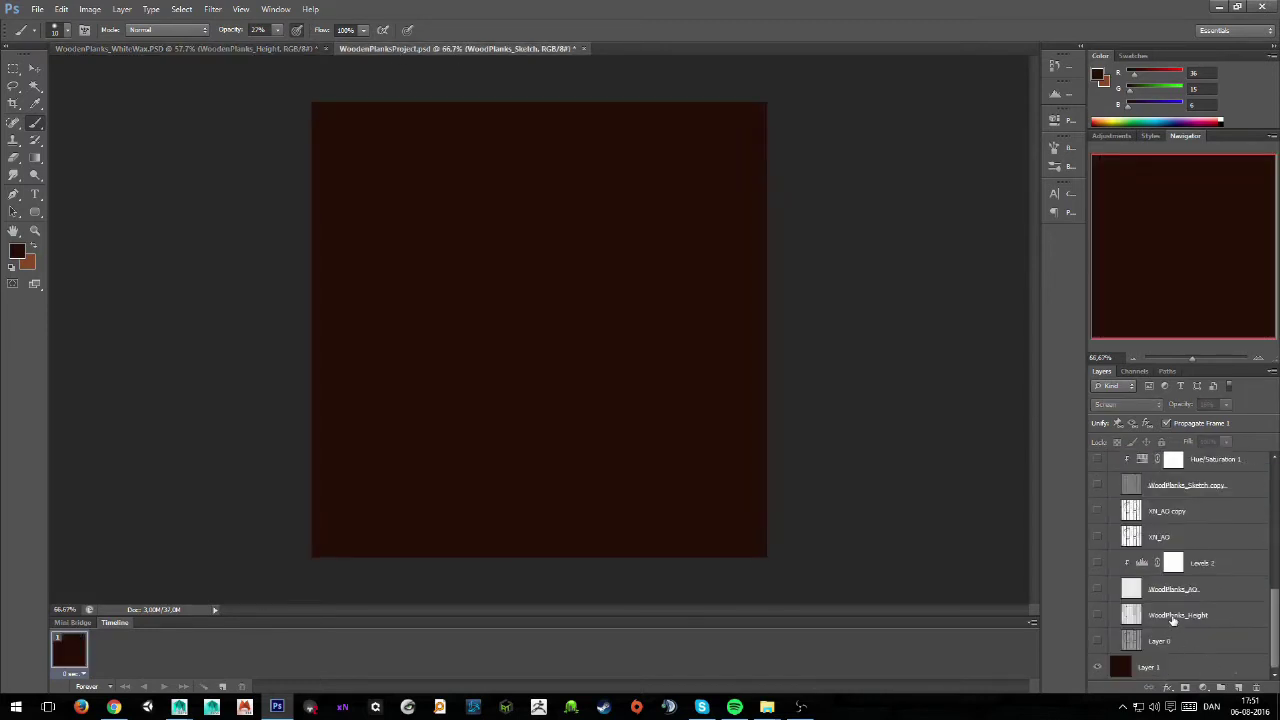
pyautogui.click(277, 48)
# - Move the occlusion layer down to sit just above Height and make it visible
pyautogui.click(1151, 520)
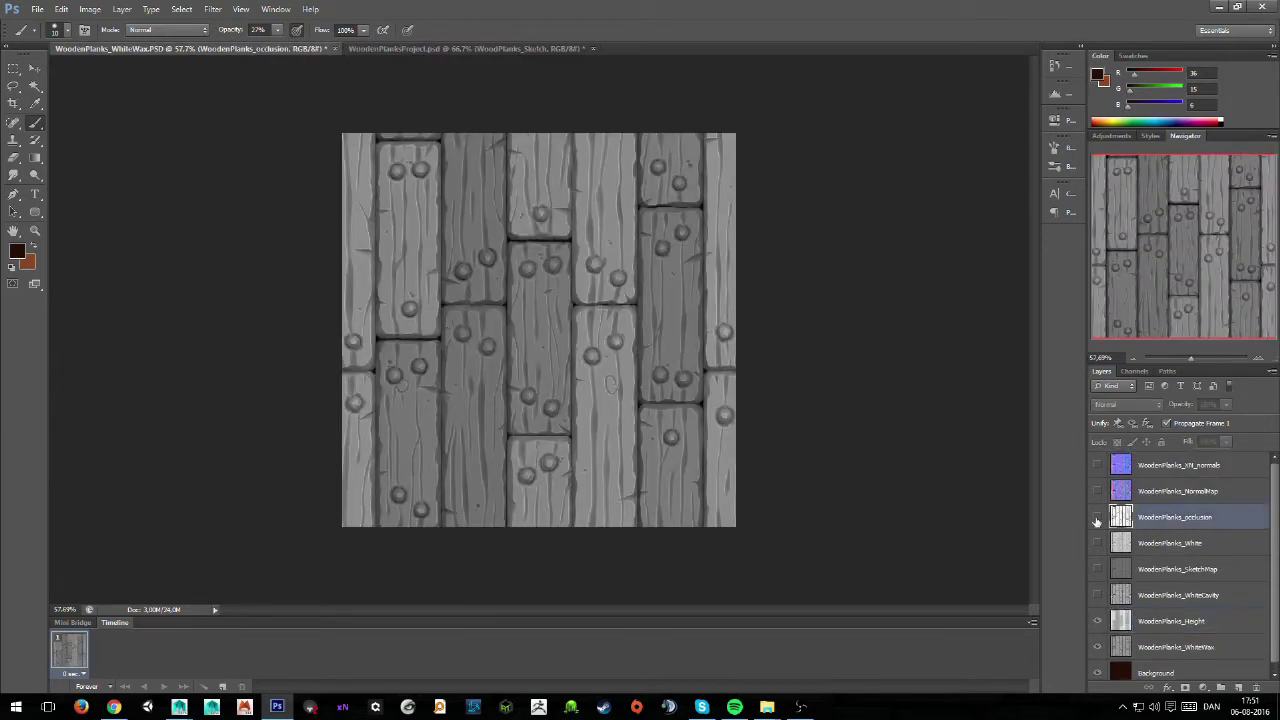
pyautogui.click(1098, 517)
pyautogui.click(1098, 517)
pyautogui.moveTo(1158, 526); pyautogui.dragTo(1157, 600)
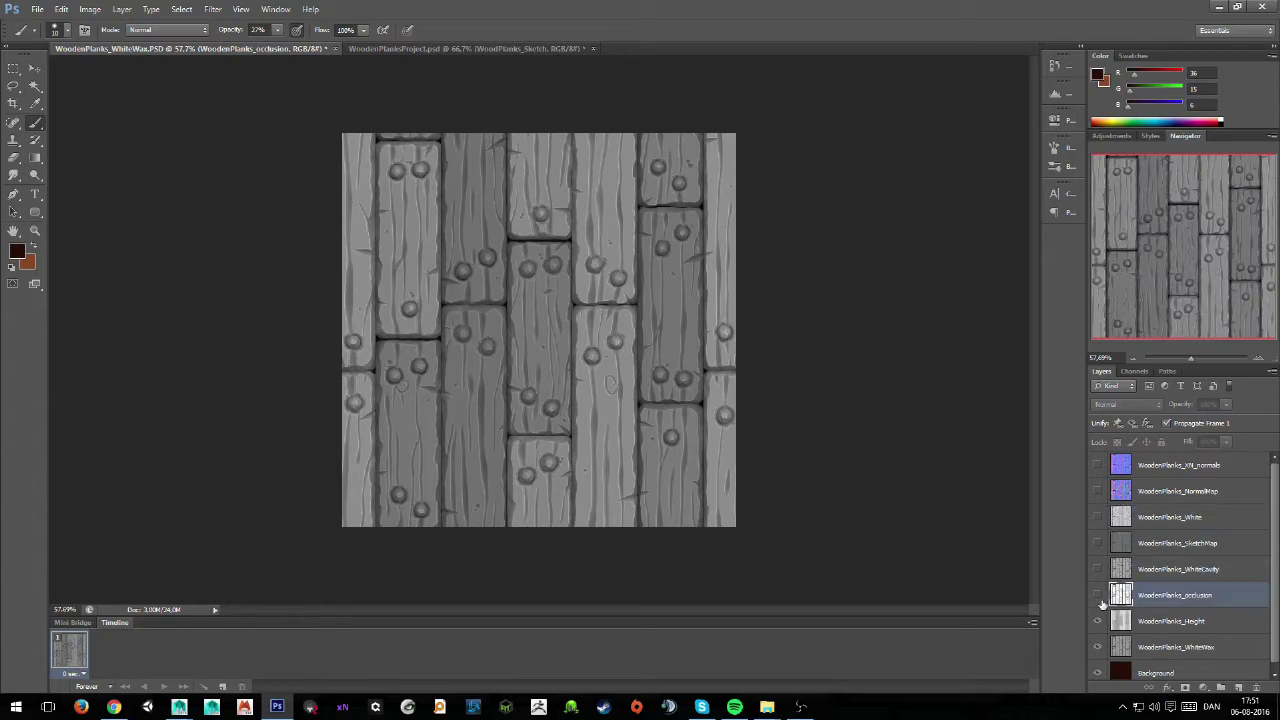
pyautogui.click(1098, 595)
# - Set the occlusion layer to Multiply blend mode at 80% opacity
pyautogui.click(1126, 404)
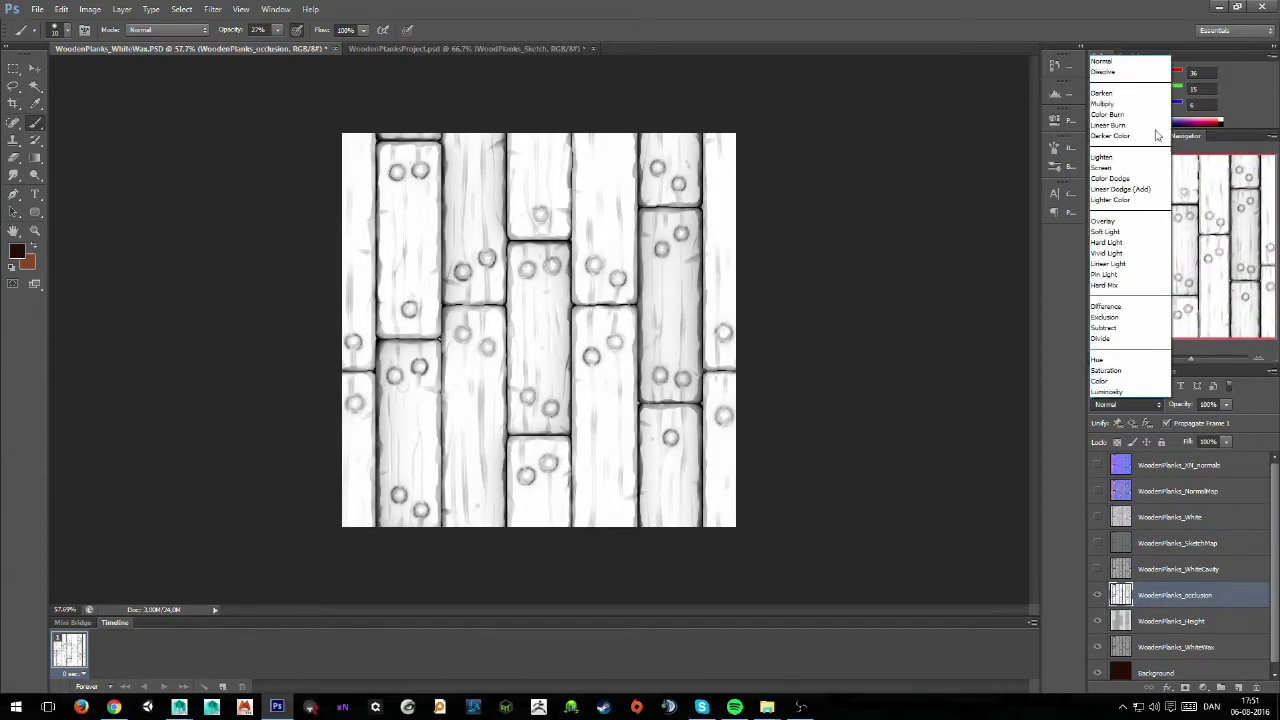
pyautogui.click(1106, 108)
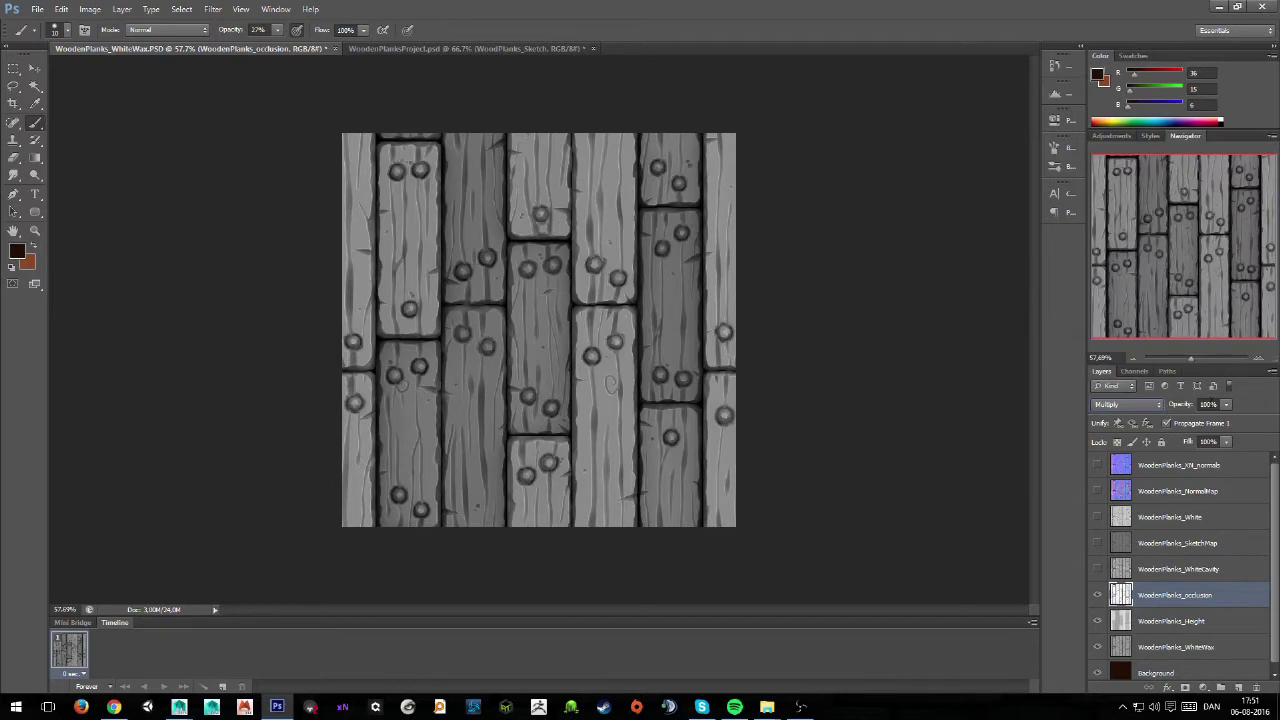
pyautogui.click(1209, 404)
pyautogui.write('50')
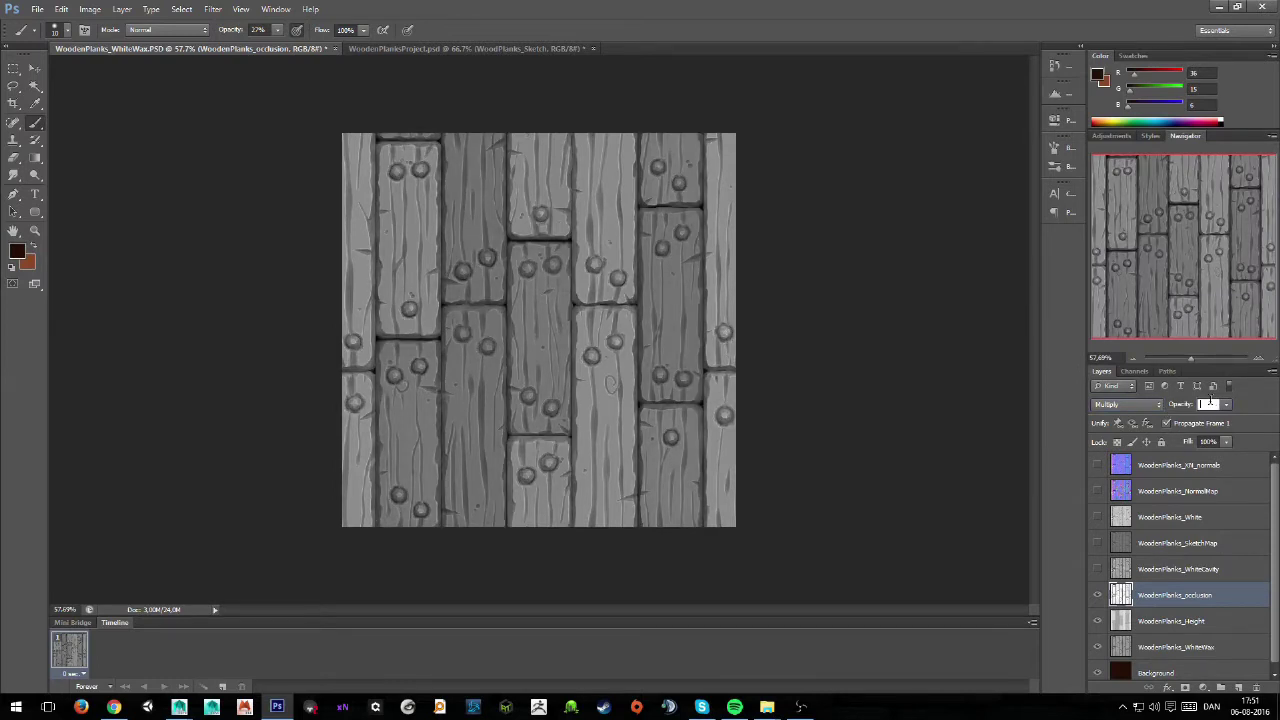
pyautogui.write('80')
pyautogui.press('Return')
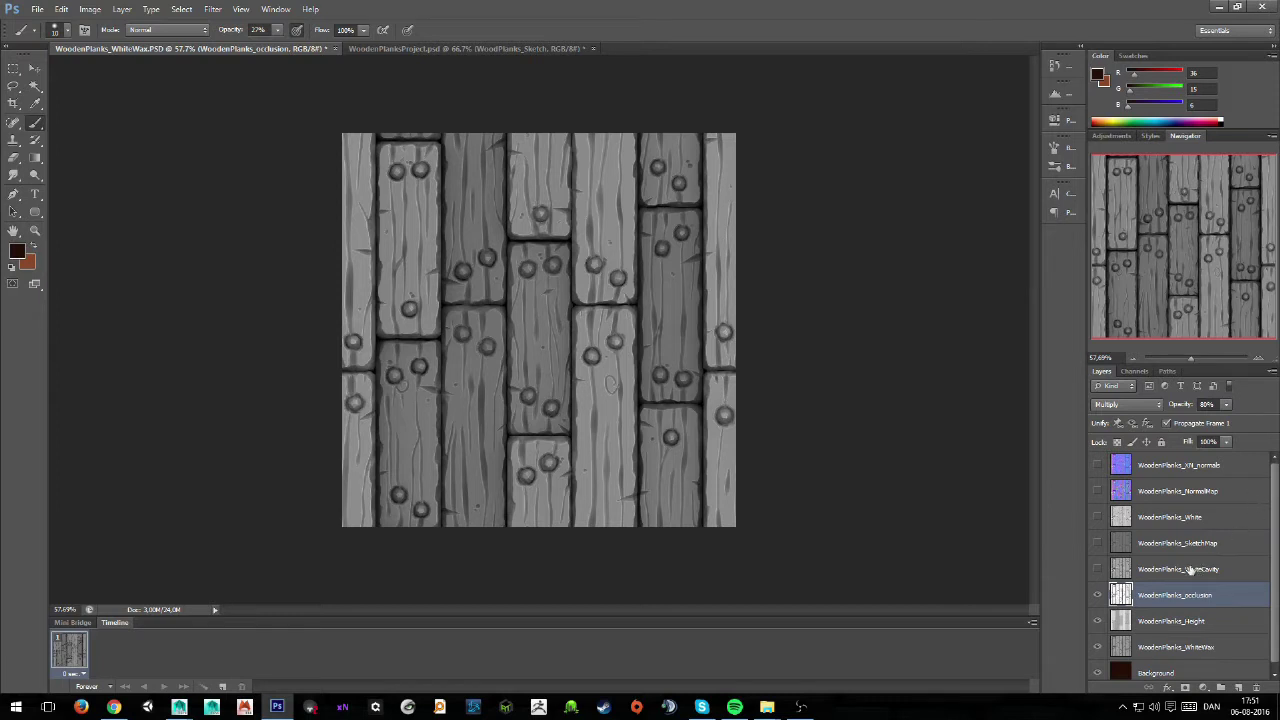
# - In WoodenPlanksProject.psd, show Layer 0, WoodPlanks_Height and WoodPlanks_AO, inspect Levels 2, then return to WhiteWax
pyautogui.click(429, 48)
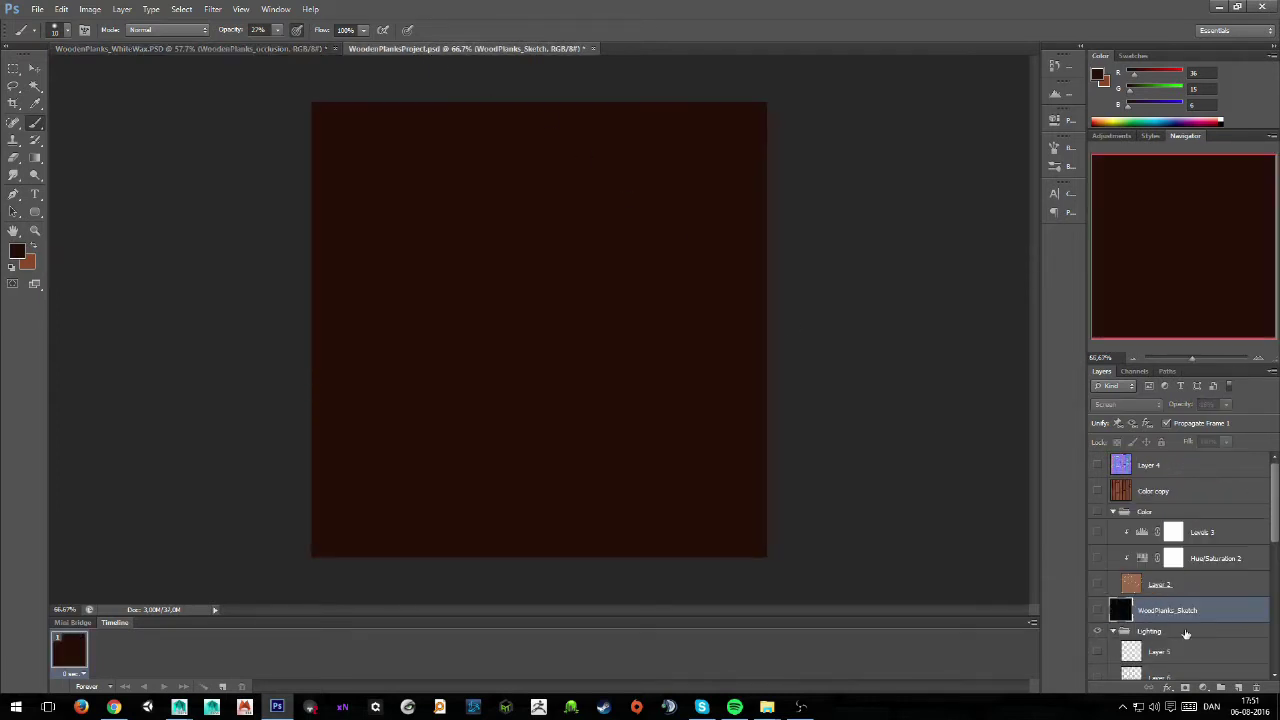
pyautogui.scroll(-5, 1185, 638)
pyautogui.scroll(-3, 1190, 641)
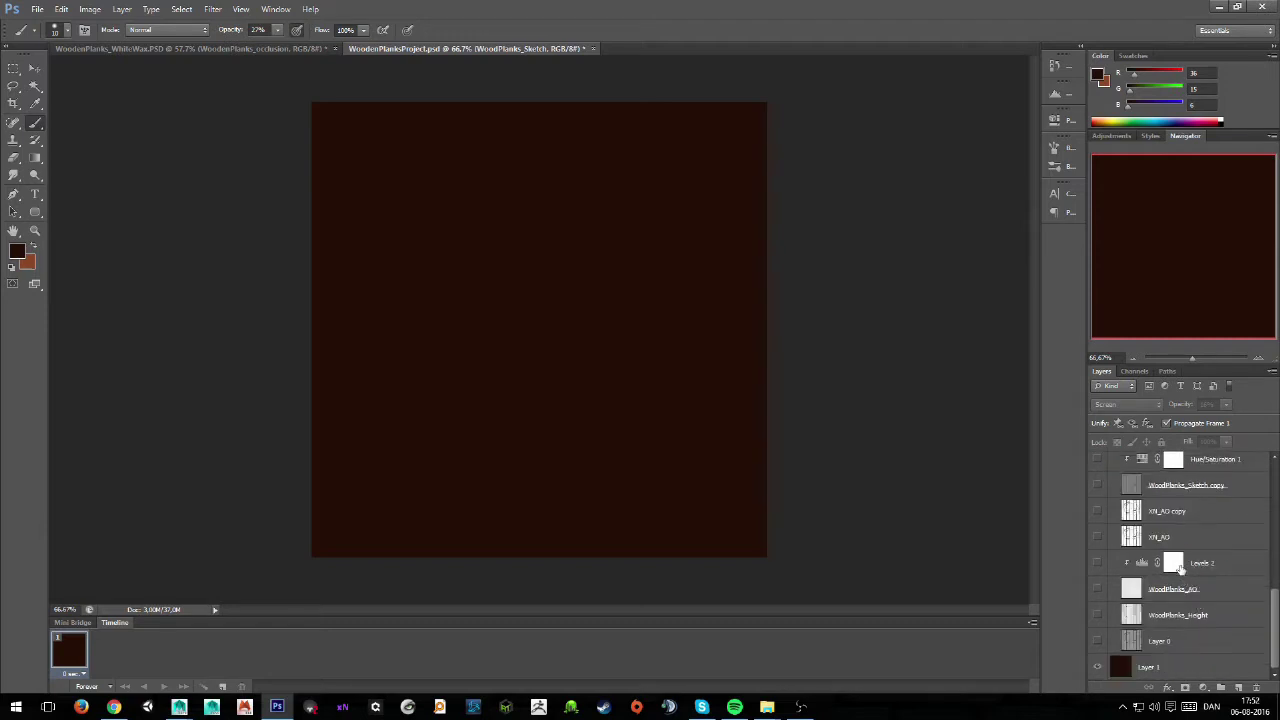
pyautogui.click(1098, 641)
pyautogui.click(1098, 615)
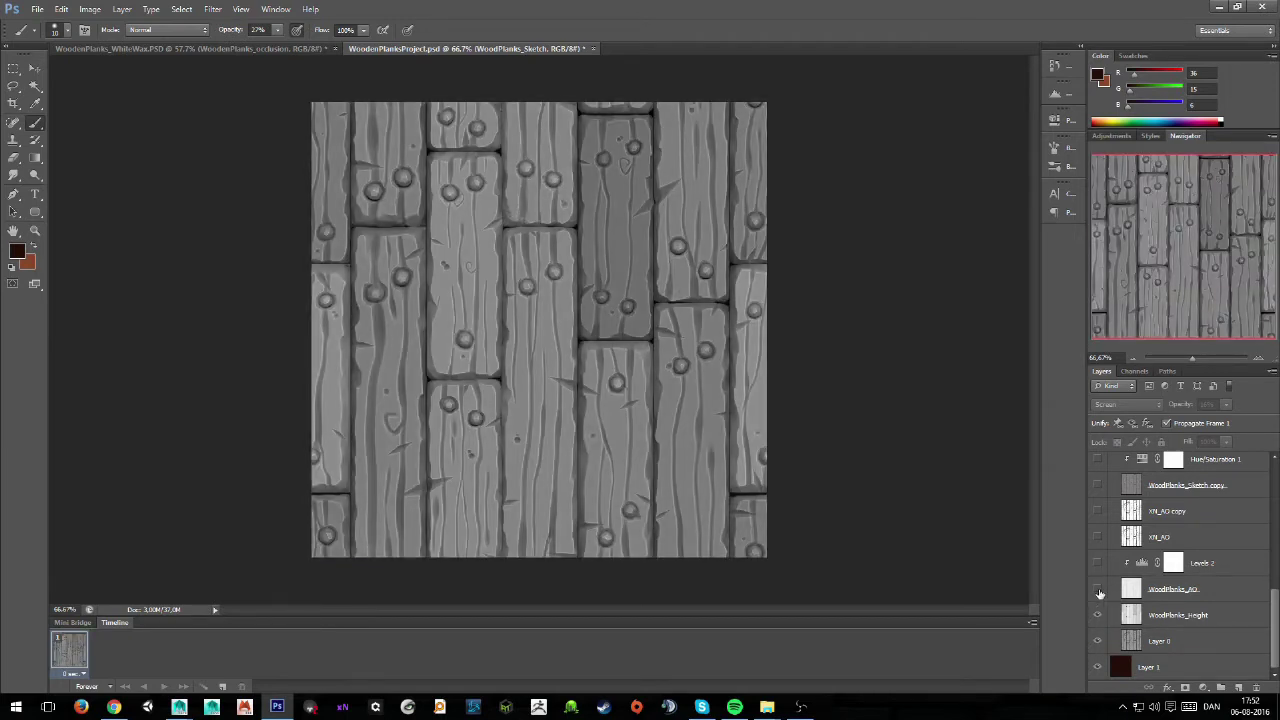
pyautogui.click(1098, 589)
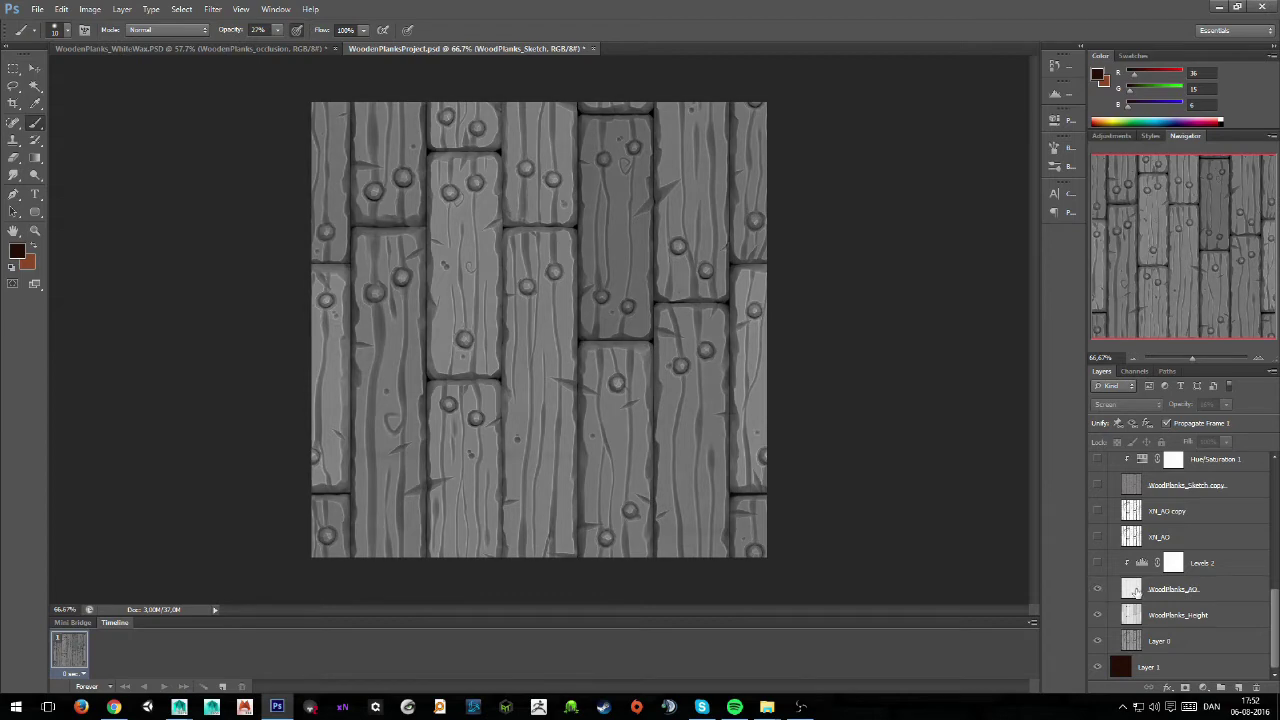
pyautogui.doubleClick(1142, 566)
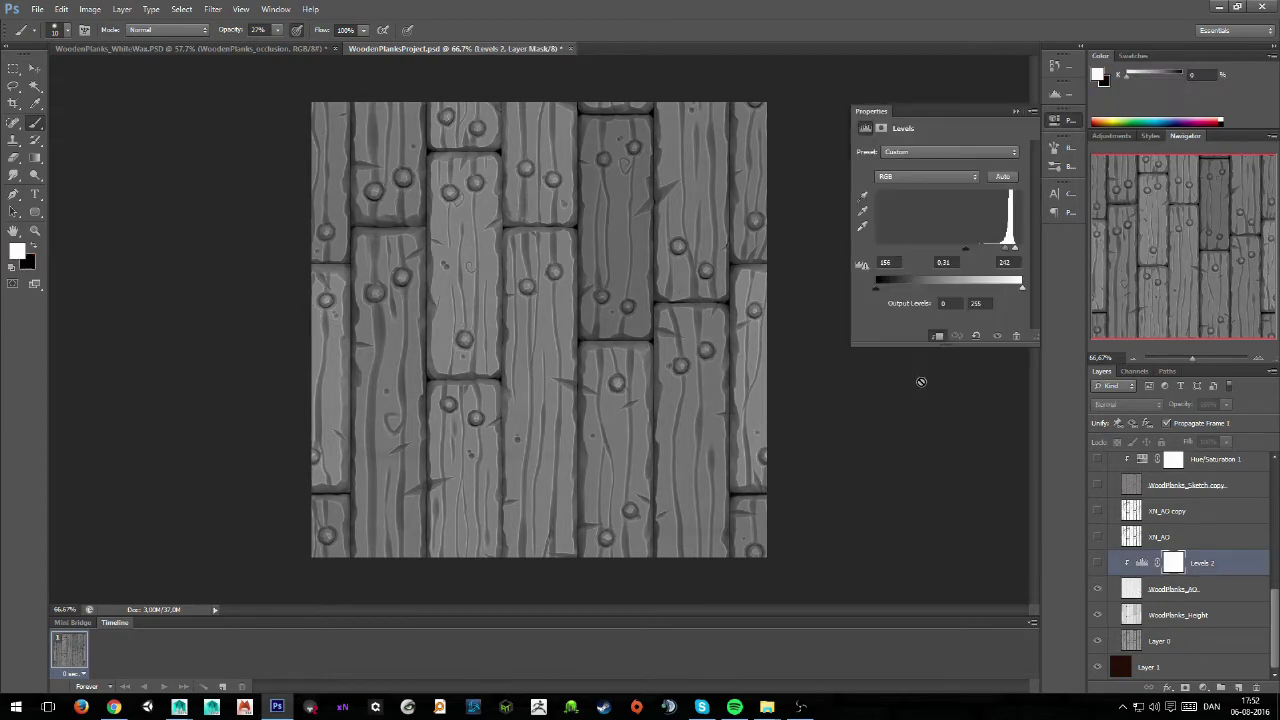
pyautogui.click(1017, 110)
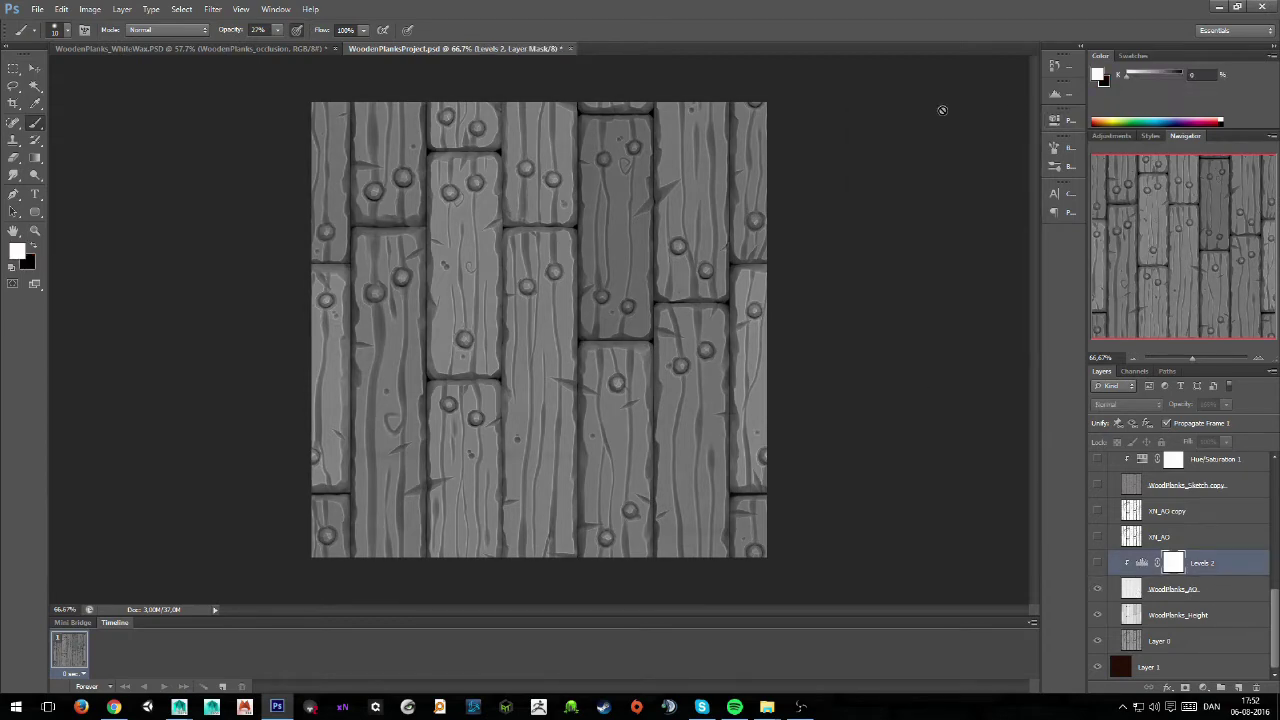
pyautogui.click(255, 52)
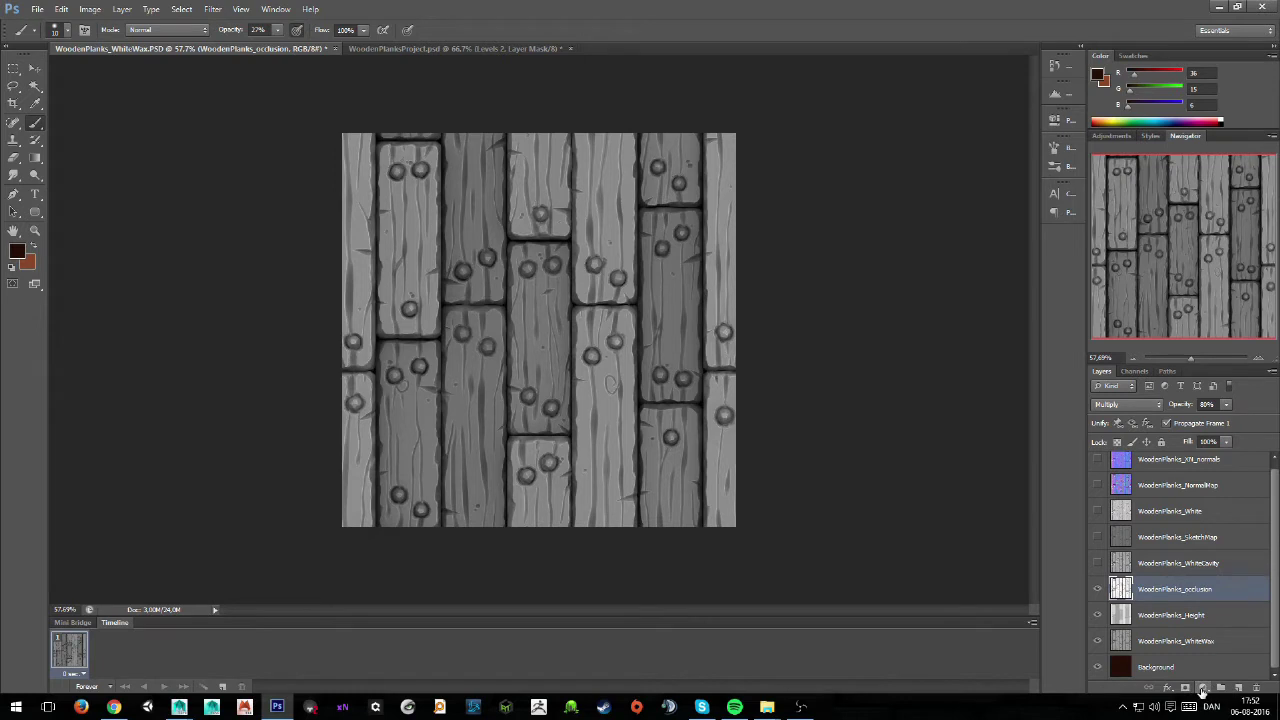
# - Add a Levels 1 adjustment layer and clip it to the WoodenPlanks_occlusion layer
pyautogui.click(1202, 689)
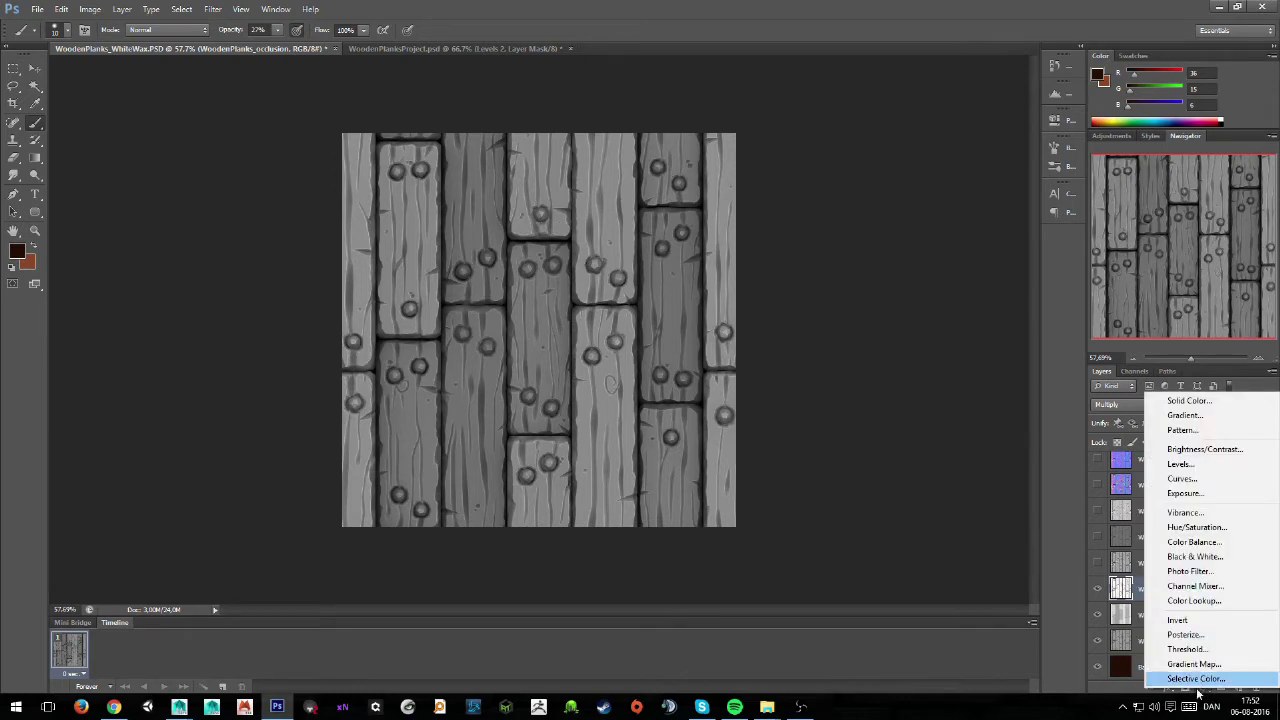
pyautogui.click(1182, 465)
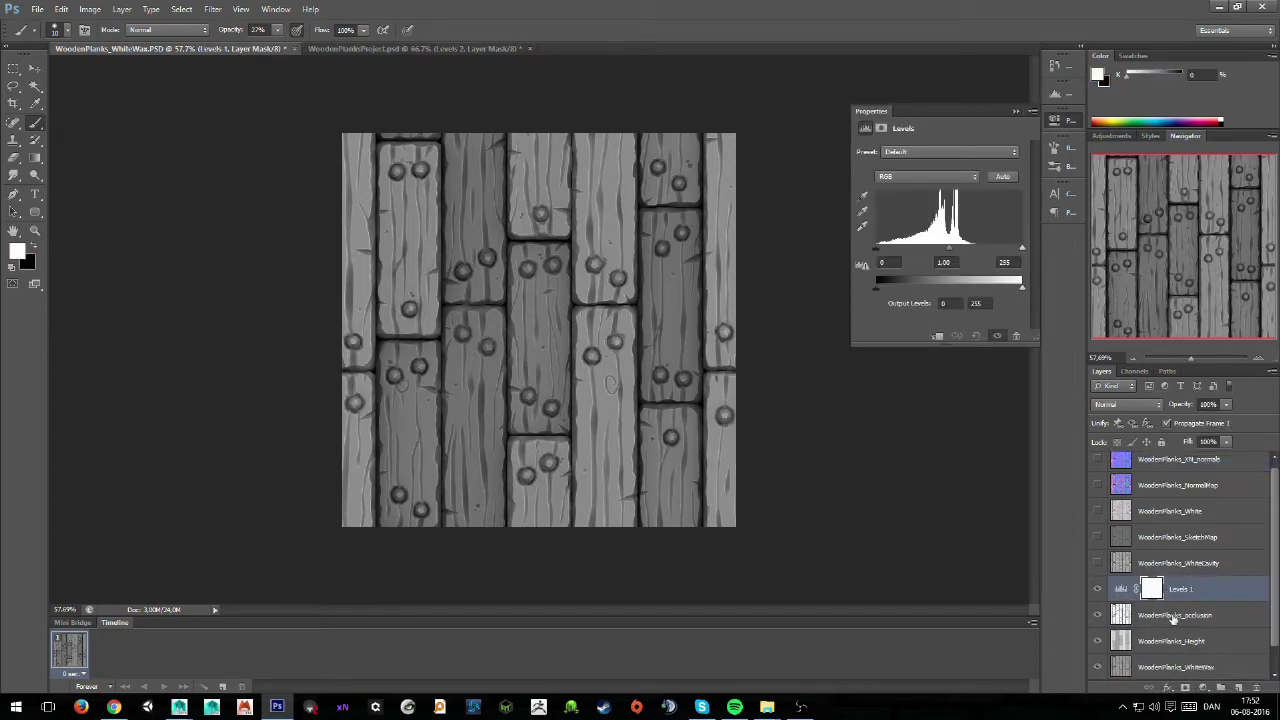
pyautogui.click(1172, 614)
pyautogui.click(1174, 600)
pyautogui.keyDown('alt'); pyautogui.click(1127, 597); pyautogui.keyUp('alt')
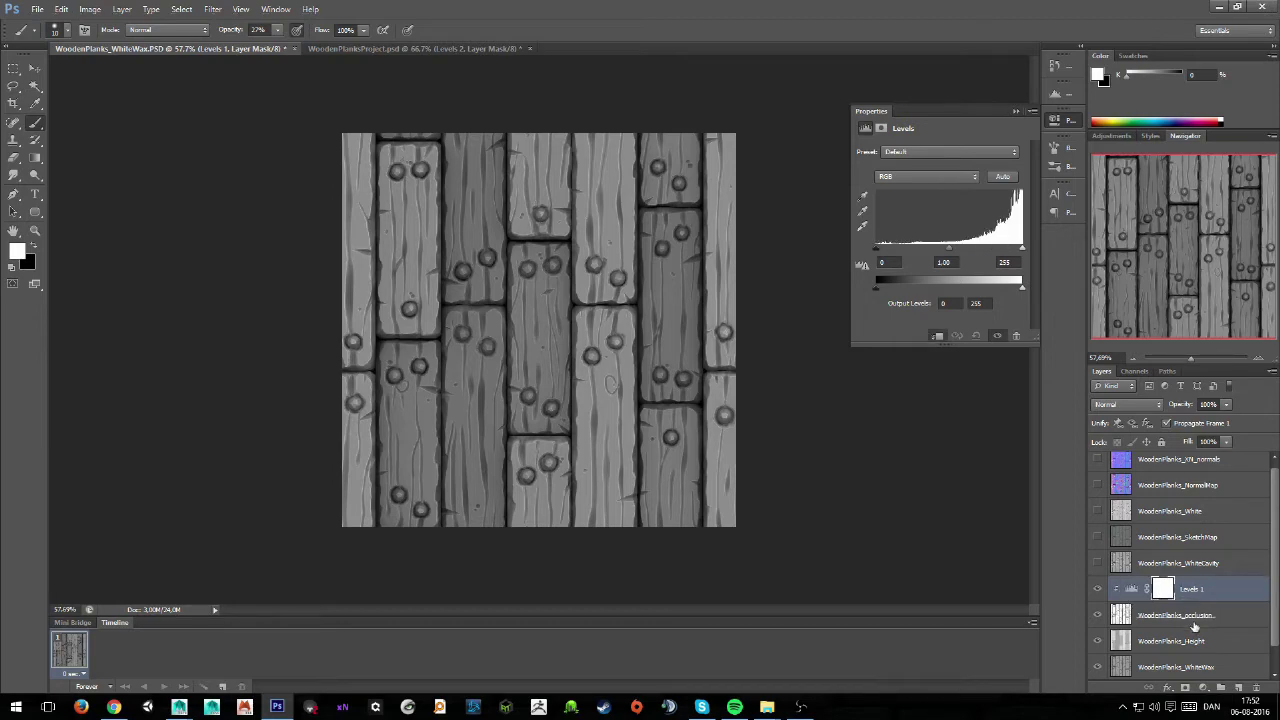
pyautogui.click(1225, 616)
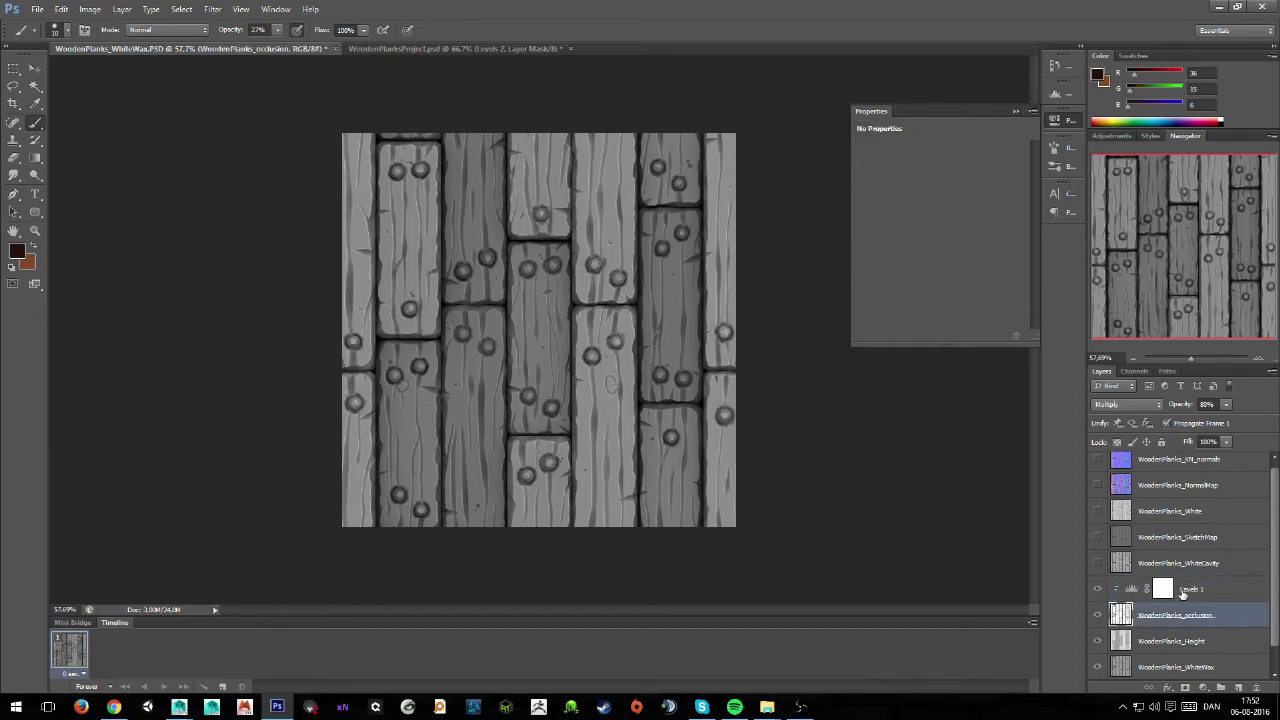
# - Brighten the occlusion by setting Levels 1 inputs to 0, 1.33 and 211
pyautogui.click(1181, 596)
pyautogui.click(1176, 620)
pyautogui.click(1207, 591)
pyautogui.click(1131, 589)
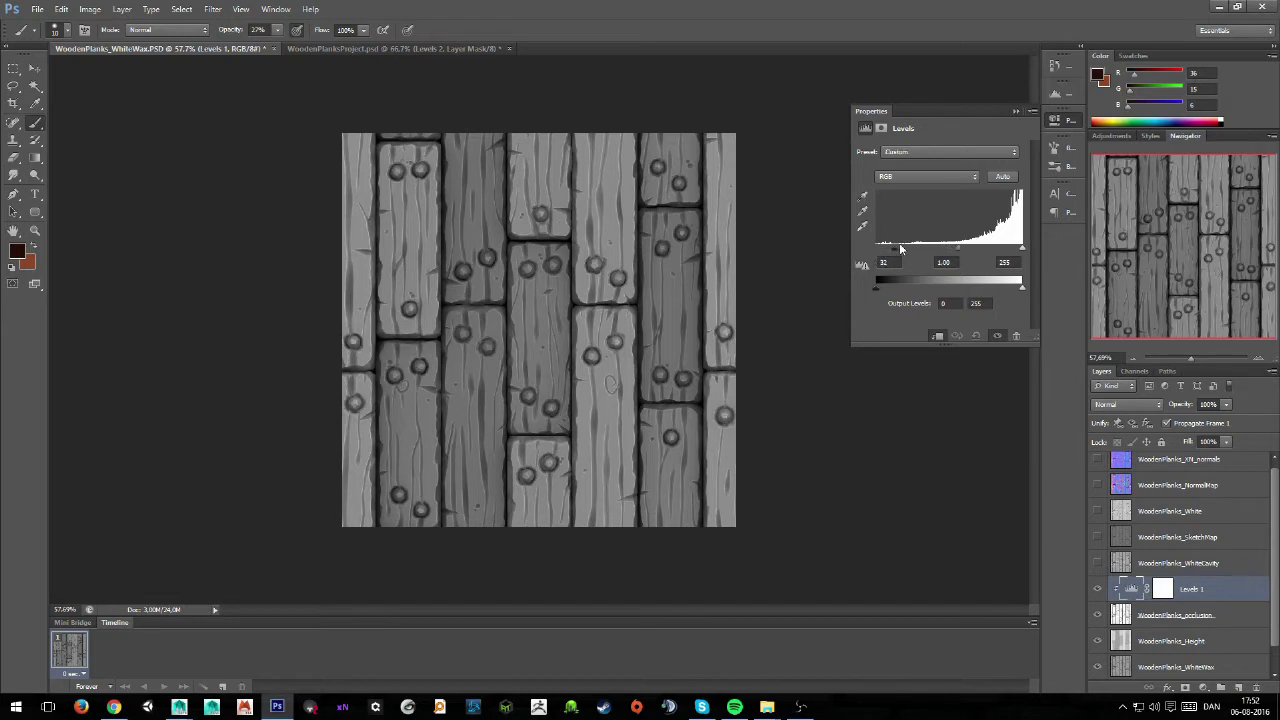
pyautogui.moveTo(900, 248)
pyautogui.mouseDown()
pyautogui.moveTo(930, 248)
pyautogui.moveTo(900, 248)
pyautogui.mouseUp()
pyautogui.click(1155, 616)
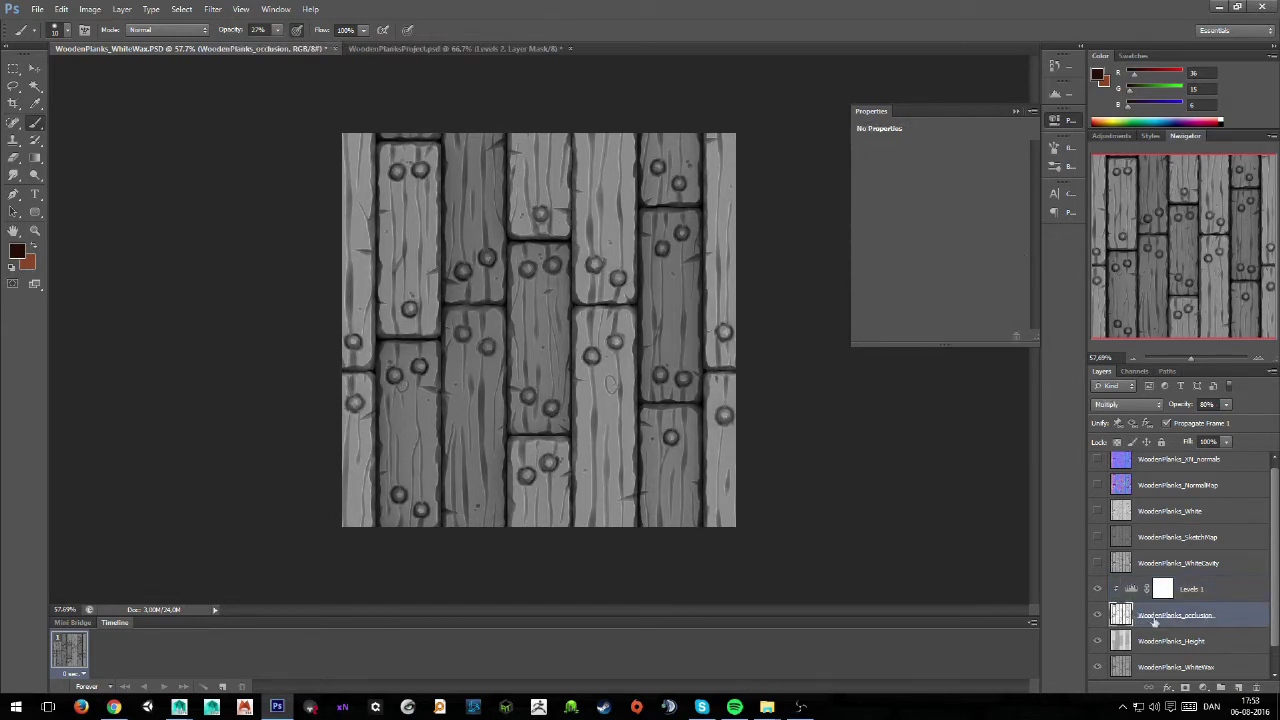
pyautogui.click(1133, 591)
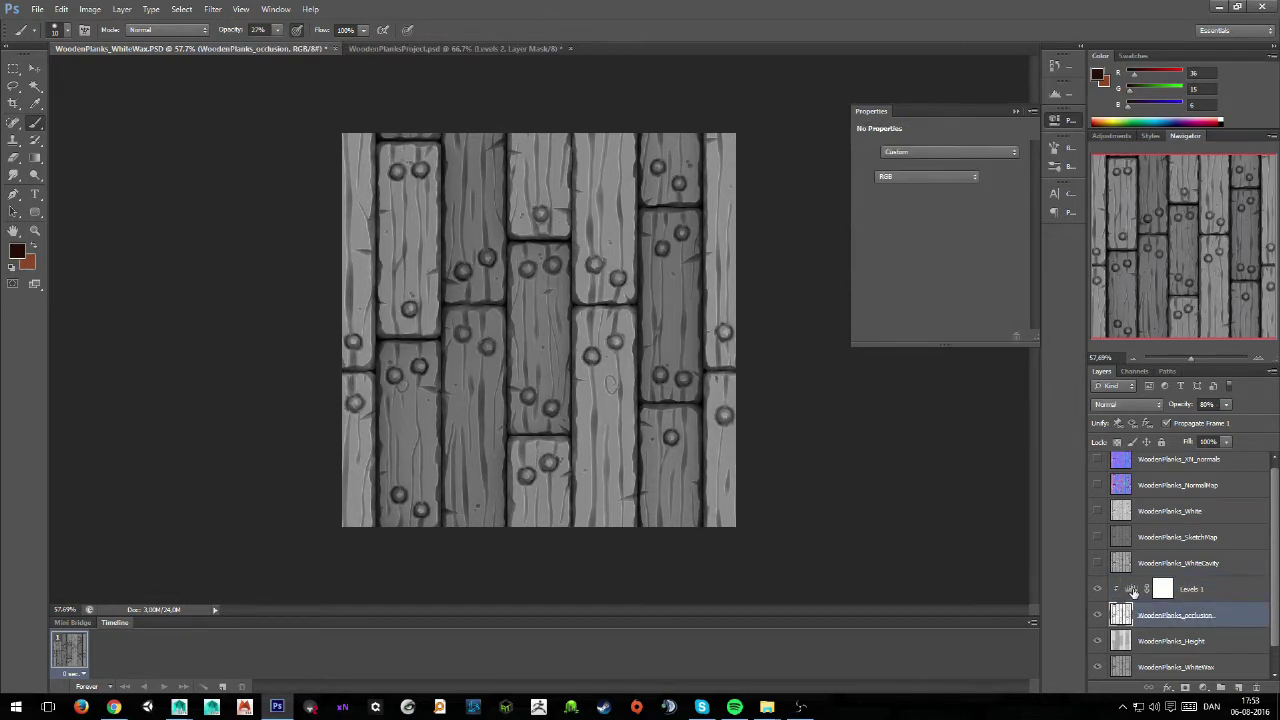
pyautogui.moveTo(876, 252); pyautogui.dragTo(840, 254)
pyautogui.moveTo(1021, 248); pyautogui.dragTo(995, 248)
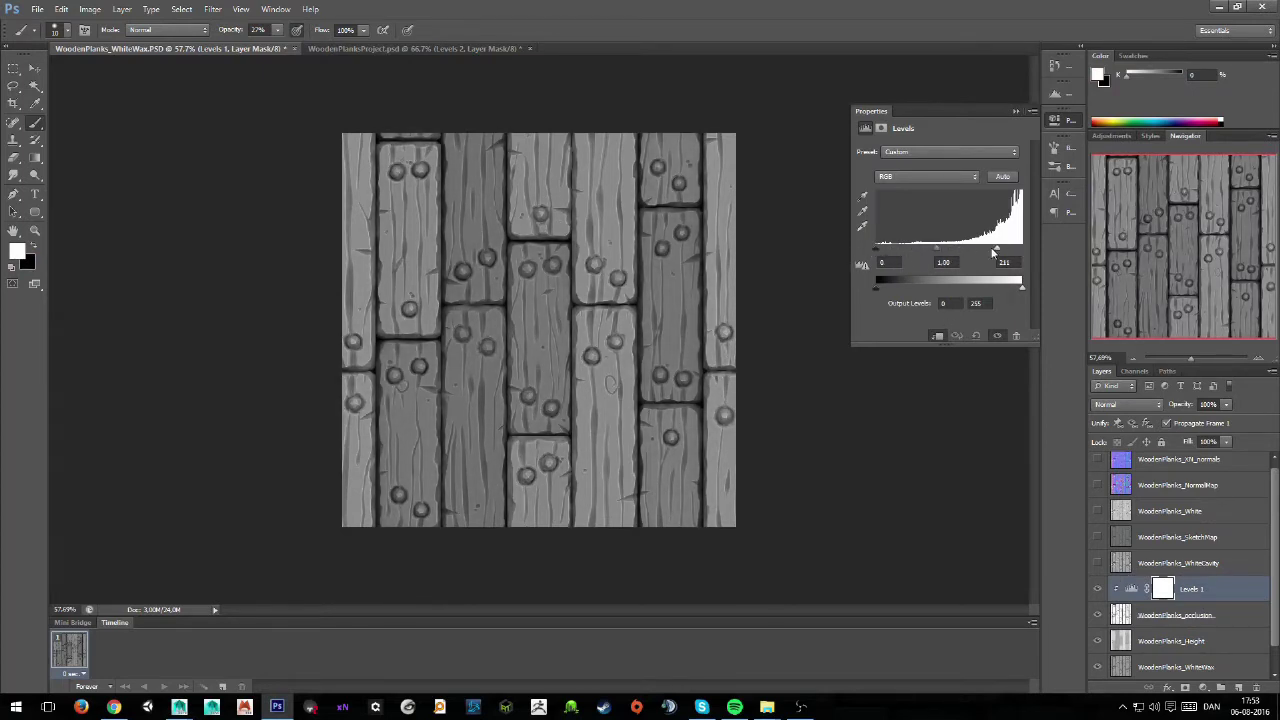
pyautogui.click(1016, 111)
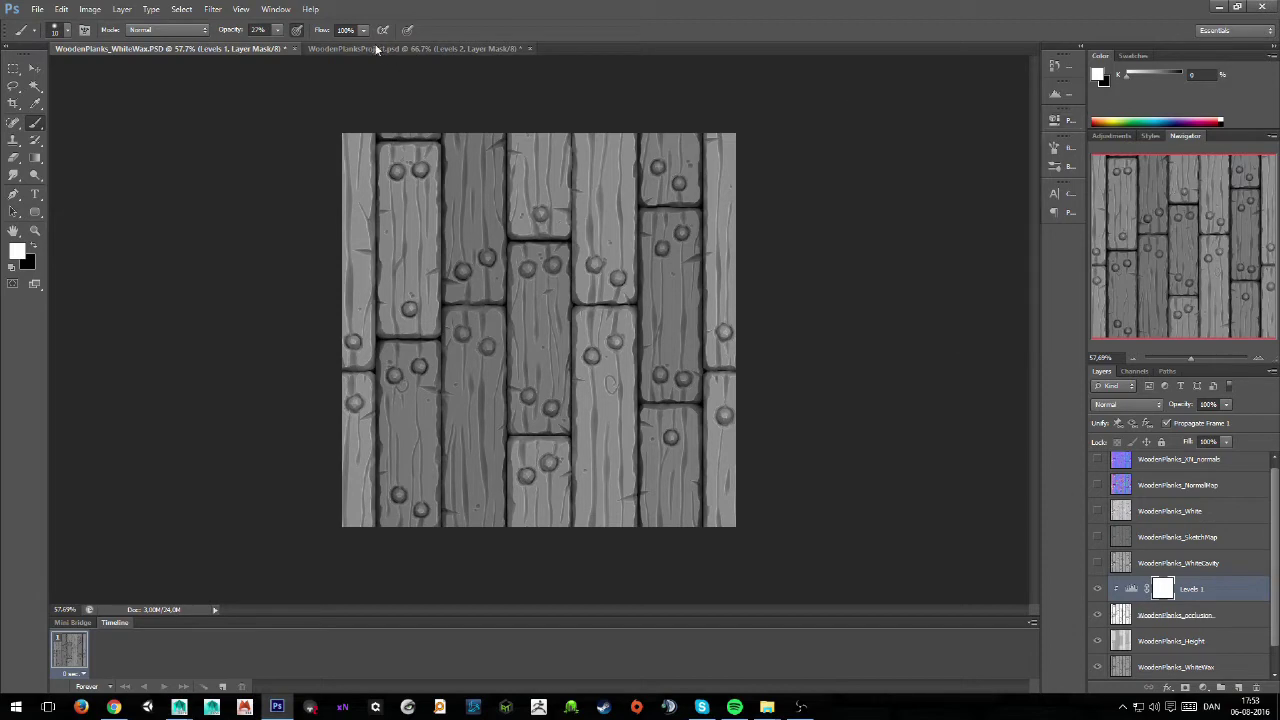
# - In WoodenPlanksProject.psd, turn on Levels 2 and briefly toggle XN_AO on and off
pyautogui.click(410, 48)
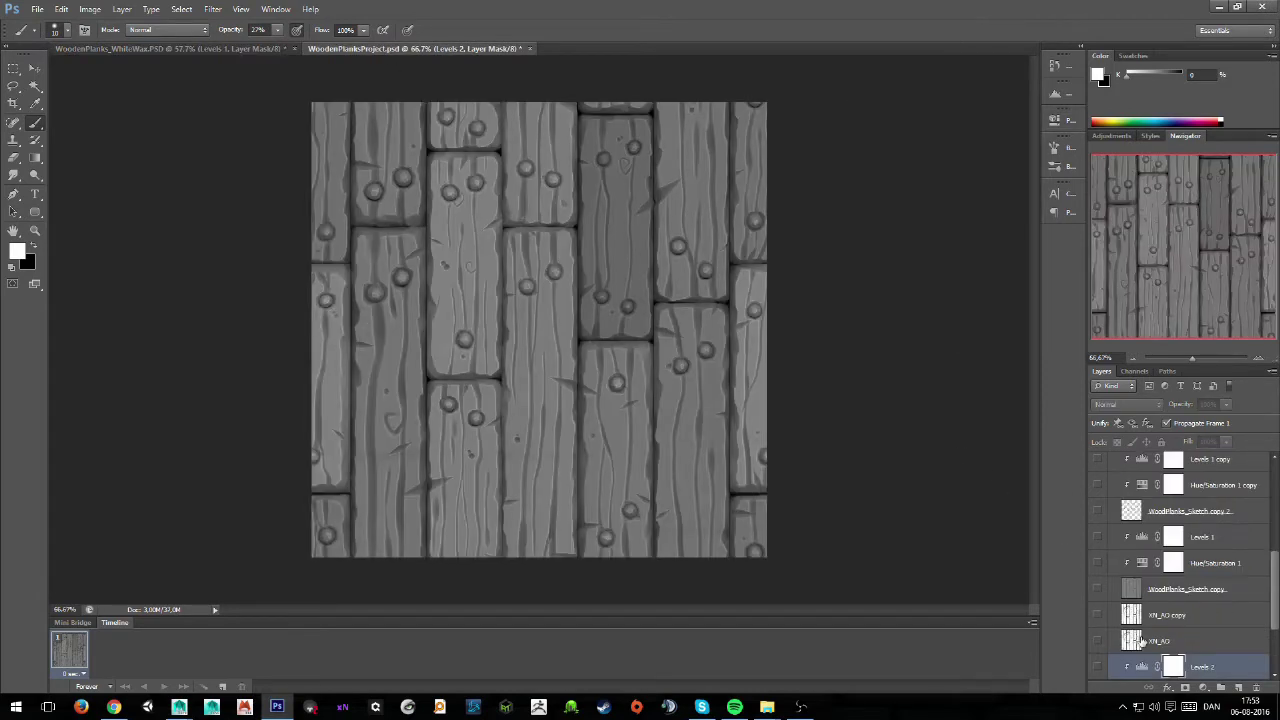
pyautogui.scroll(-2, 1234, 639)
pyautogui.scroll(1, 1221, 565)
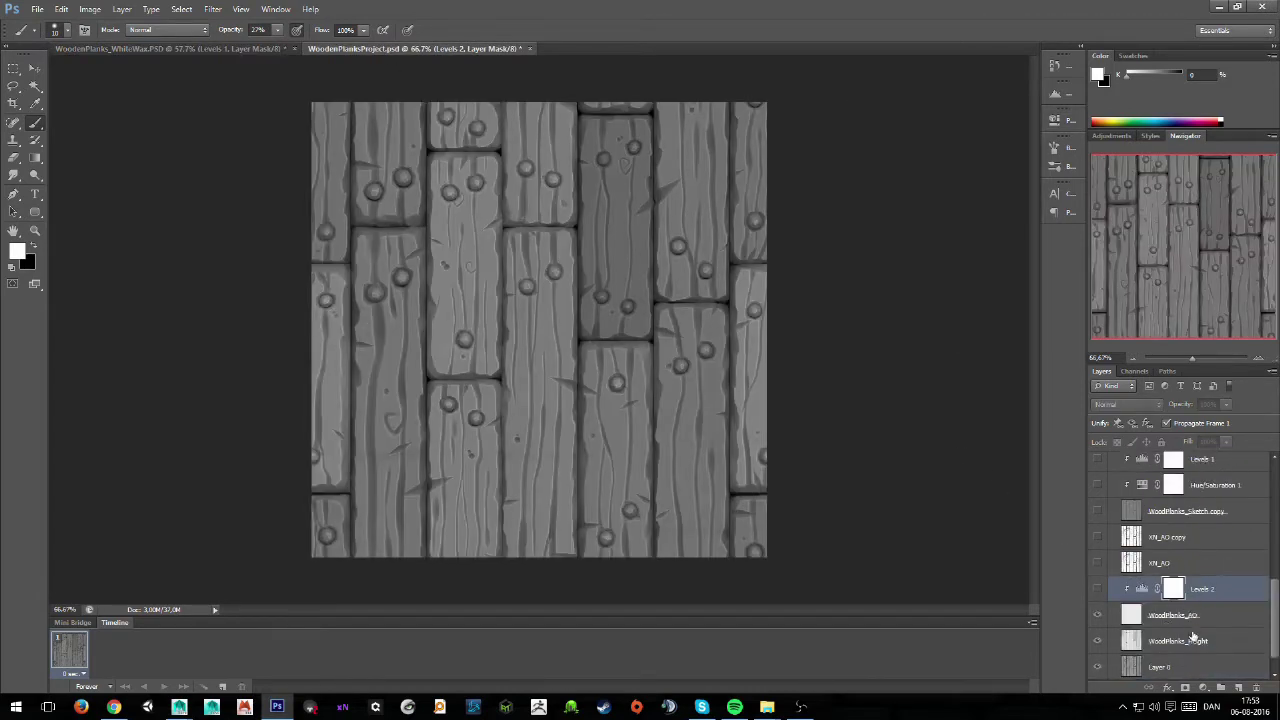
pyautogui.click(1098, 590)
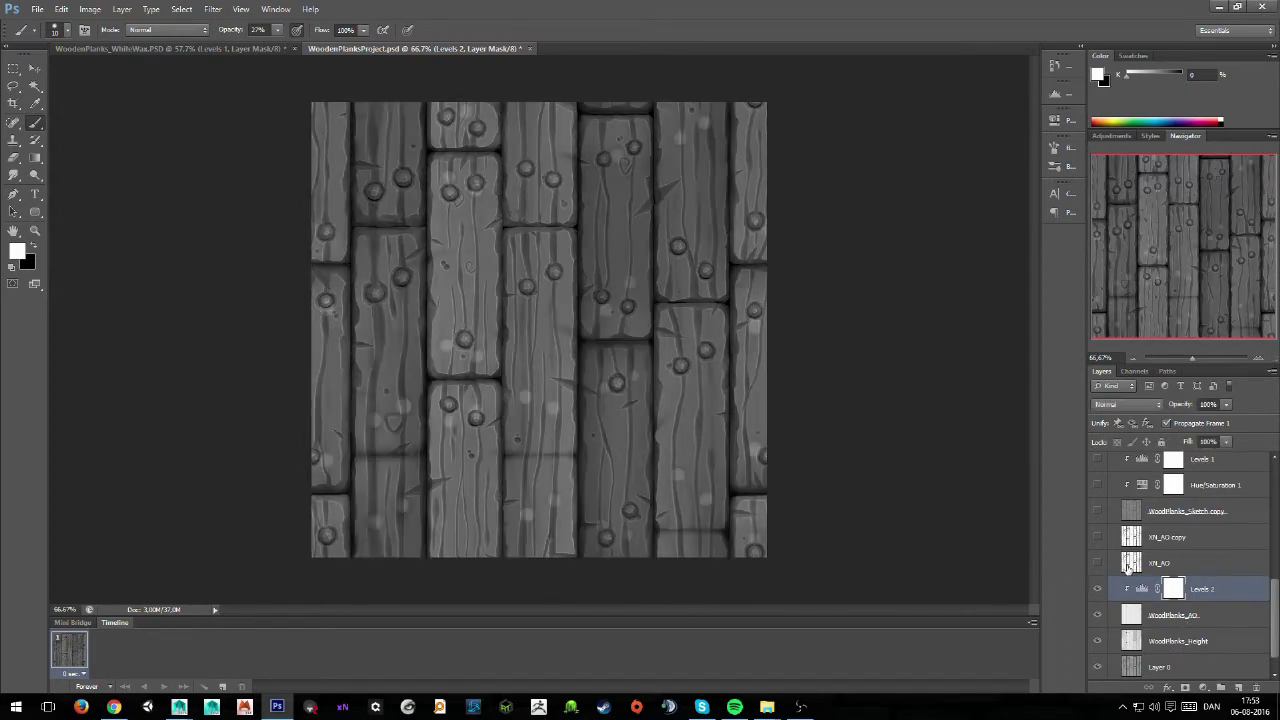
pyautogui.click(1099, 564)
pyautogui.click(1099, 564)
# - Compare the texture with and without WoodPlanks_AO, leave it hidden, and return to WhiteWax
pyautogui.click(1216, 620)
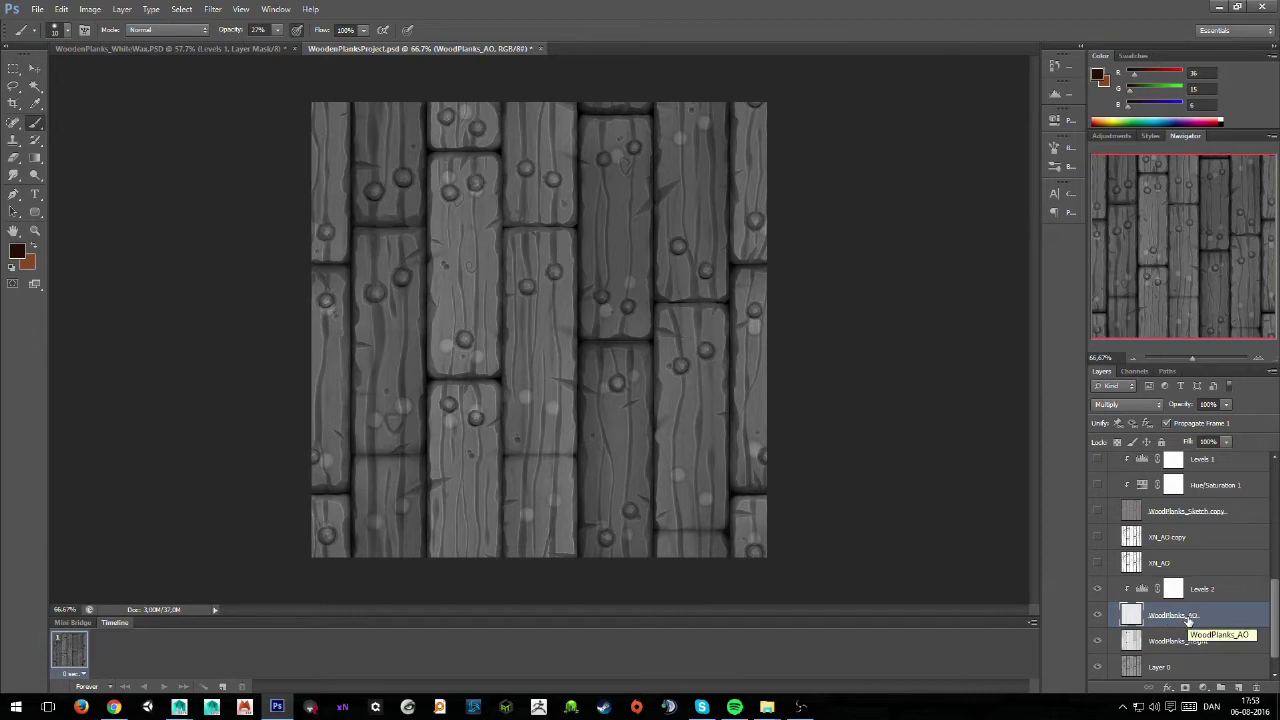
pyautogui.click(1098, 615)
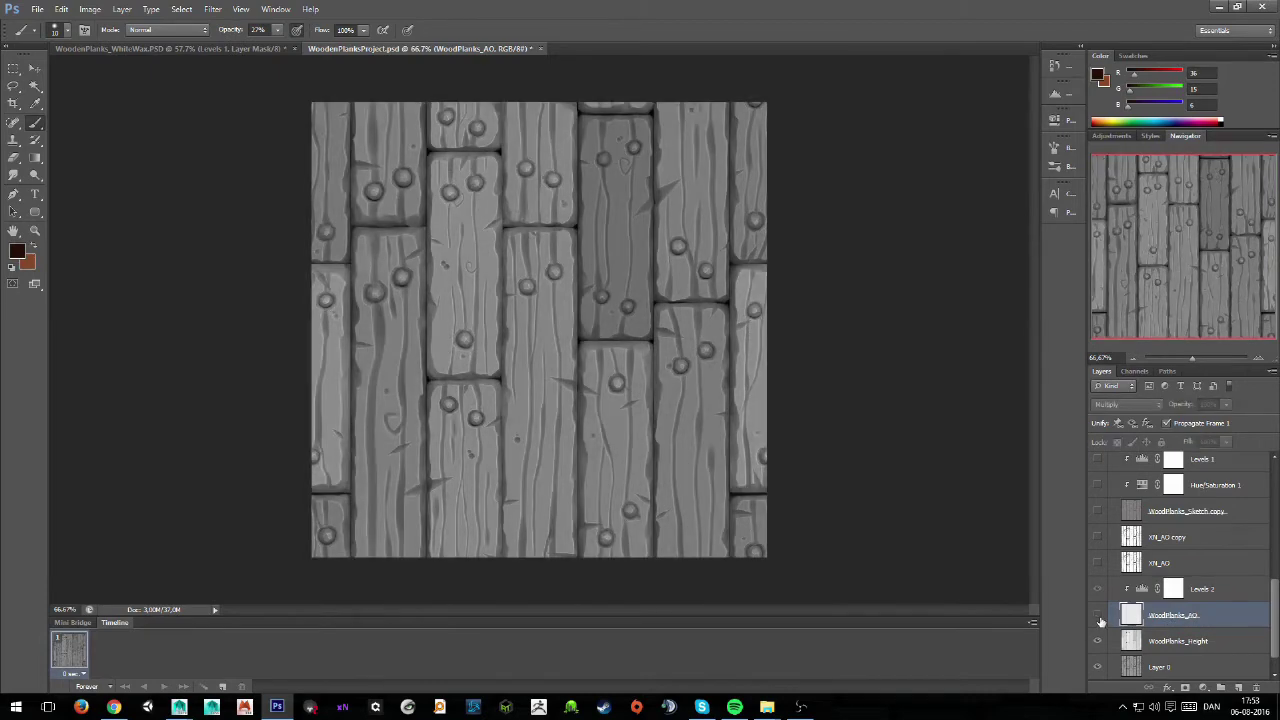
pyautogui.click(1098, 615)
pyautogui.click(1098, 615)
pyautogui.click(1098, 615)
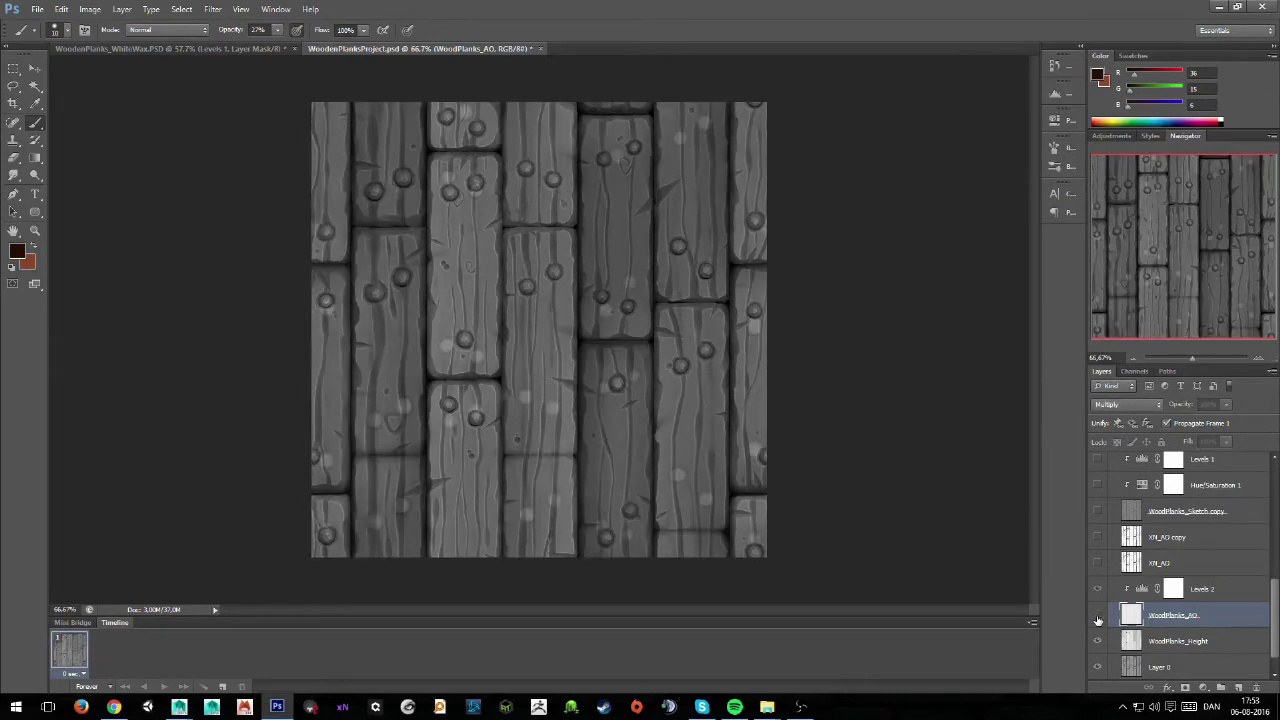
pyautogui.click(1098, 615)
pyautogui.click(1098, 615)
pyautogui.click(1098, 617)
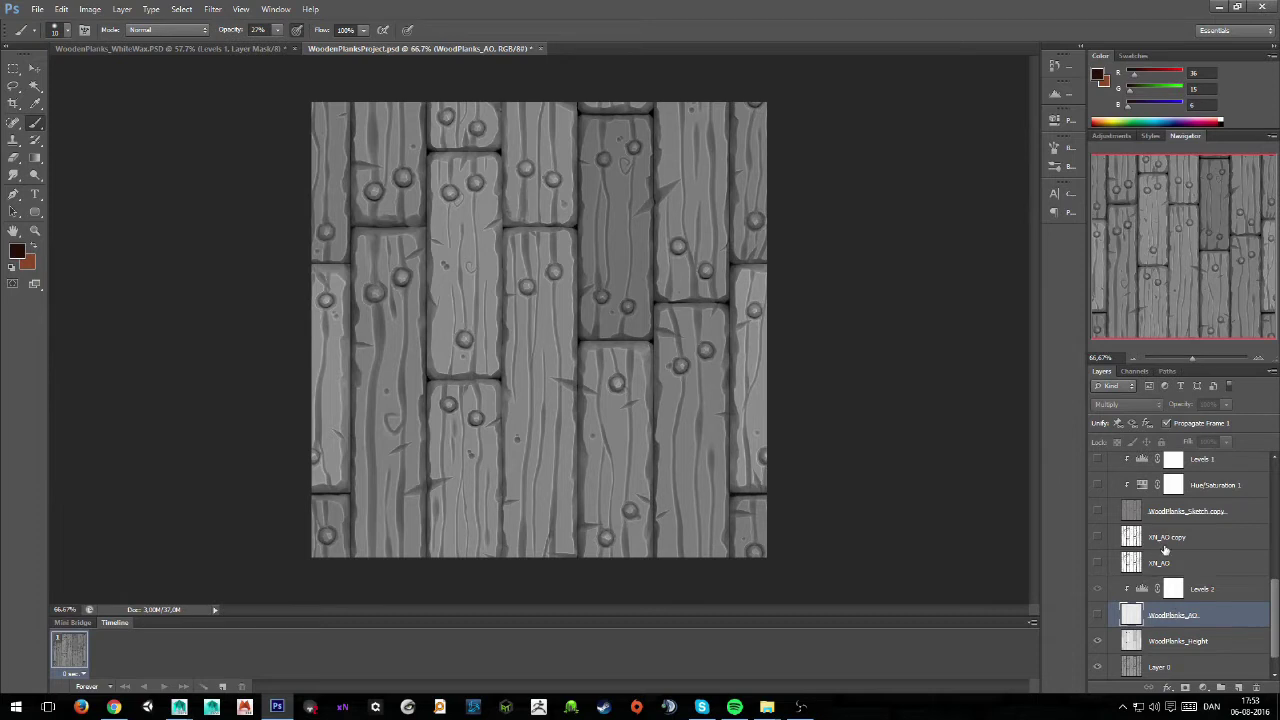
pyautogui.scroll(2, 1277, 597)
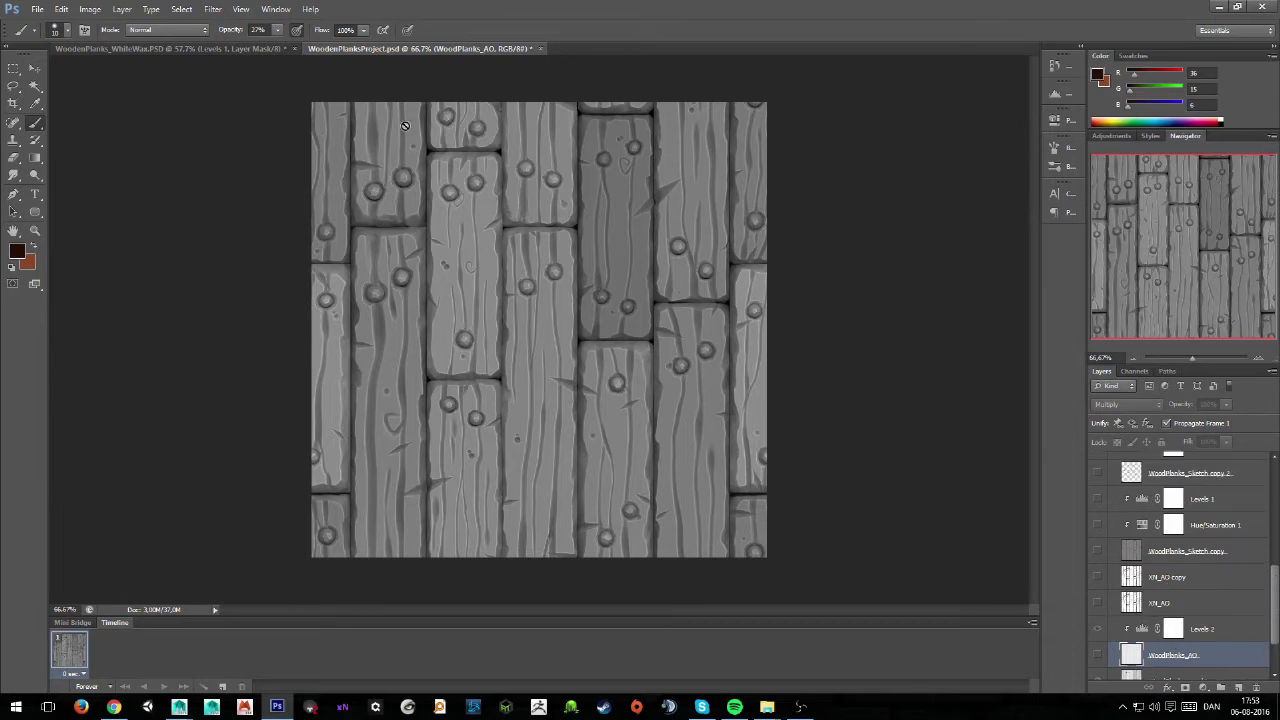
pyautogui.click(245, 47)
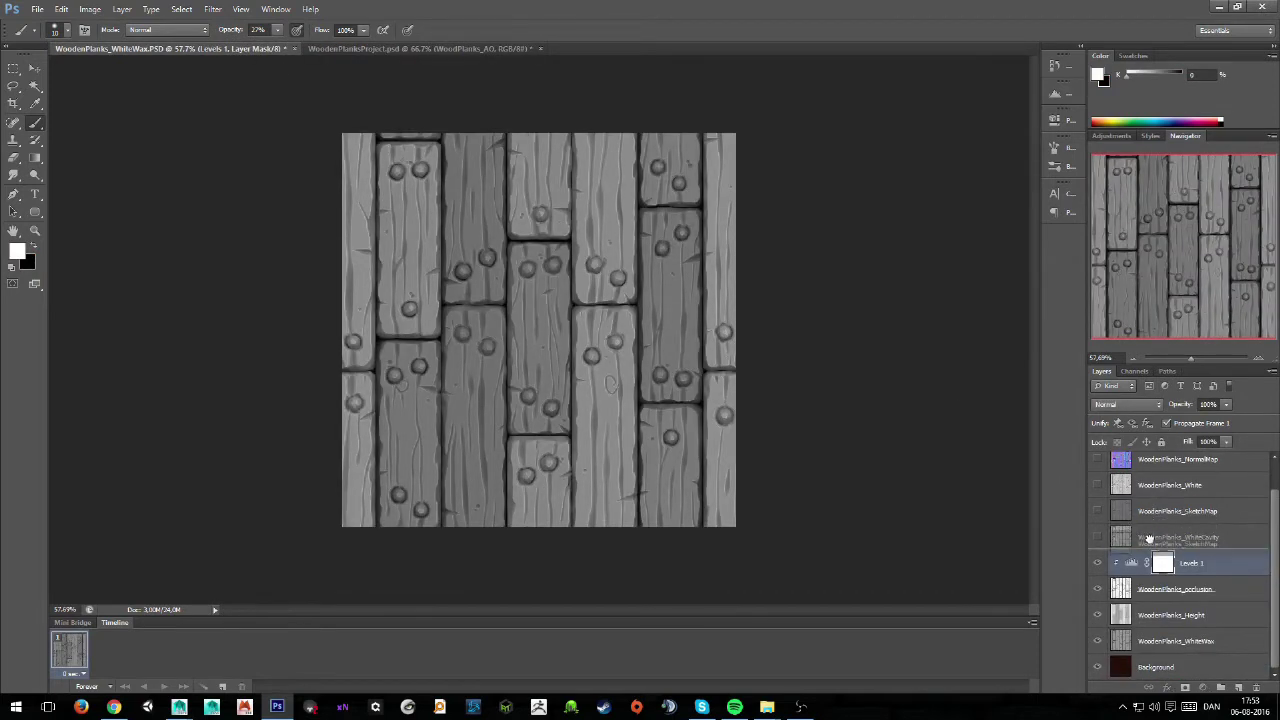